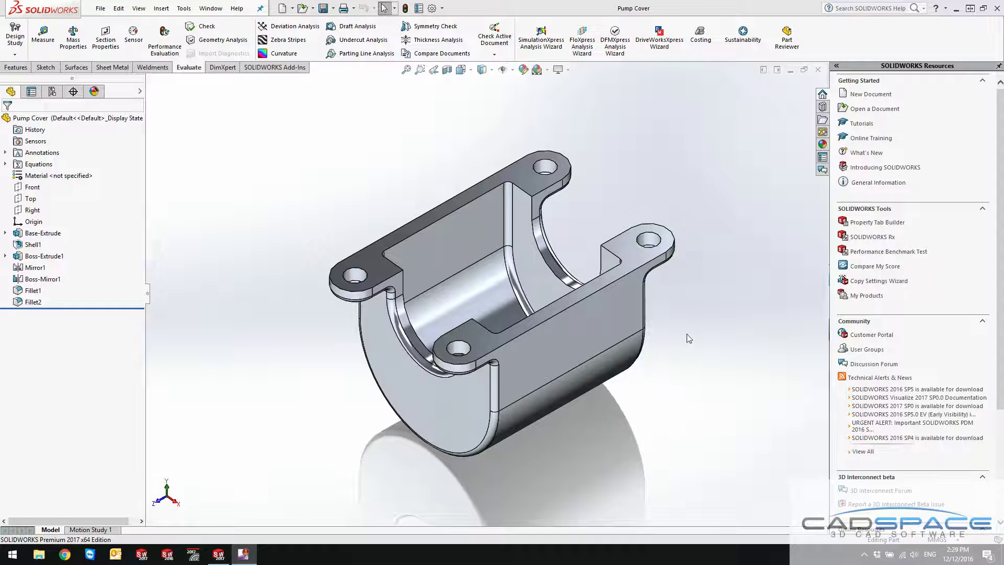
Orbit the pump cover model to a different viewing angle
middle_click_drag(682, 337, 428, 251)
Launch SimulationXpress, delete the existing study with Start Over, and begin adding a fixture
left_click(541, 43)
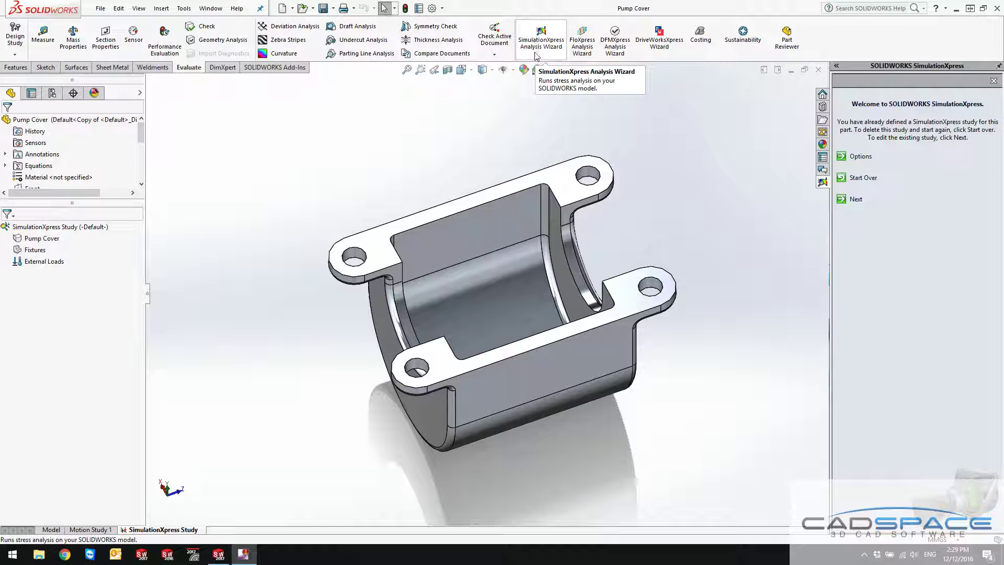
left_click(863, 179)
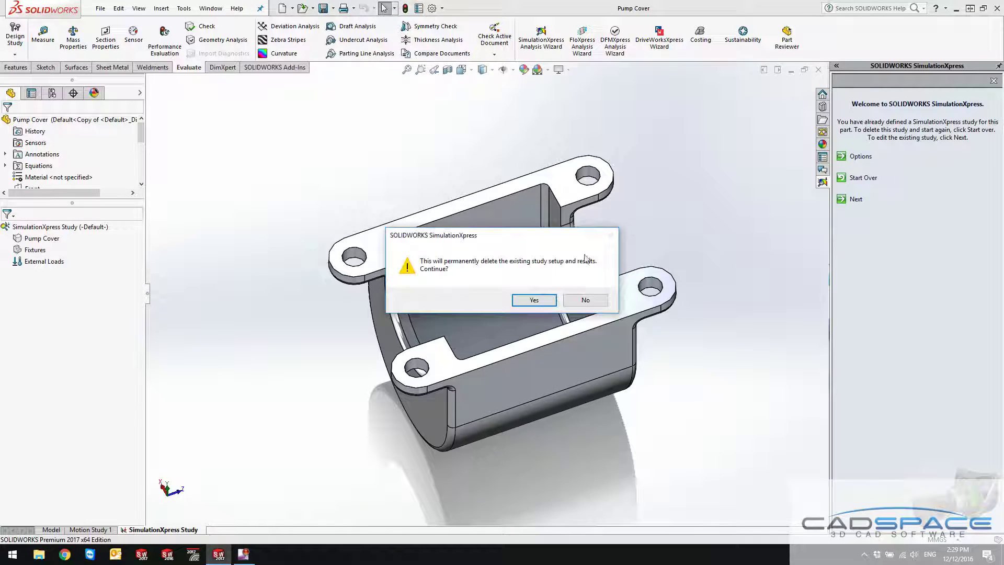
left_click(533, 301)
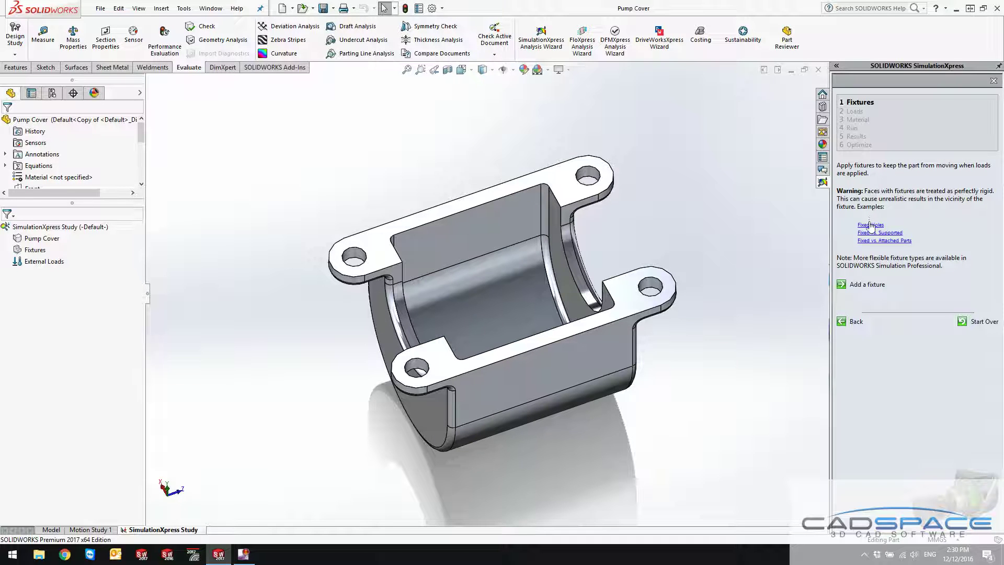
mouse_move(872, 227)
Fix the four upper bolt-hole faces of the pump cover
middle_click_drag(630, 242, 588, 183)
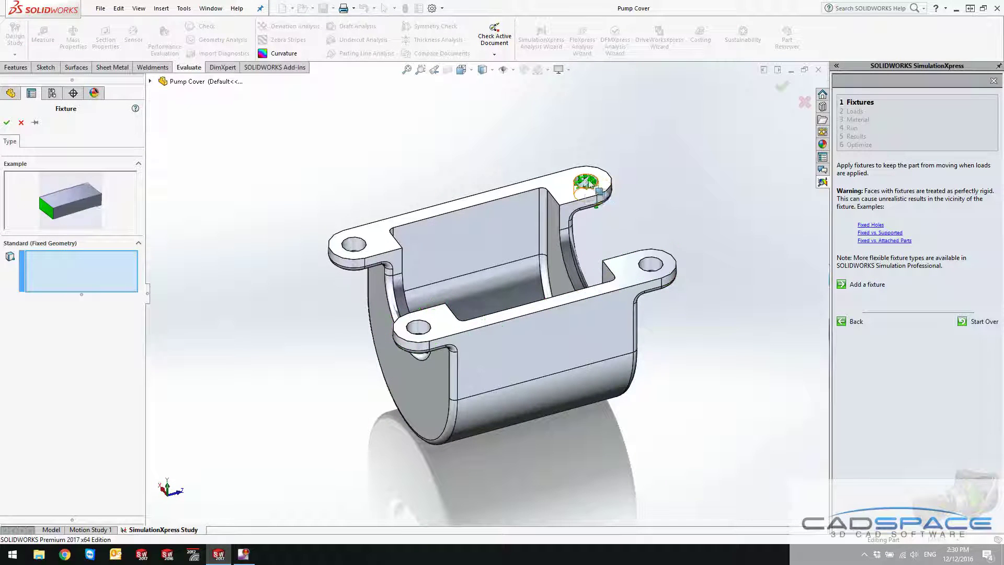
left_click(586, 181)
left_click(650, 265)
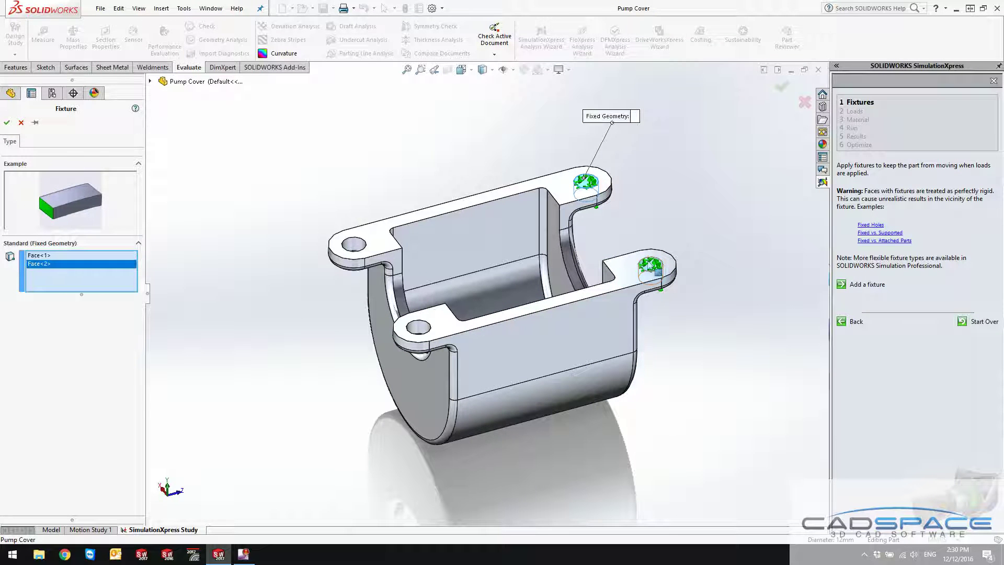
left_click(354, 244)
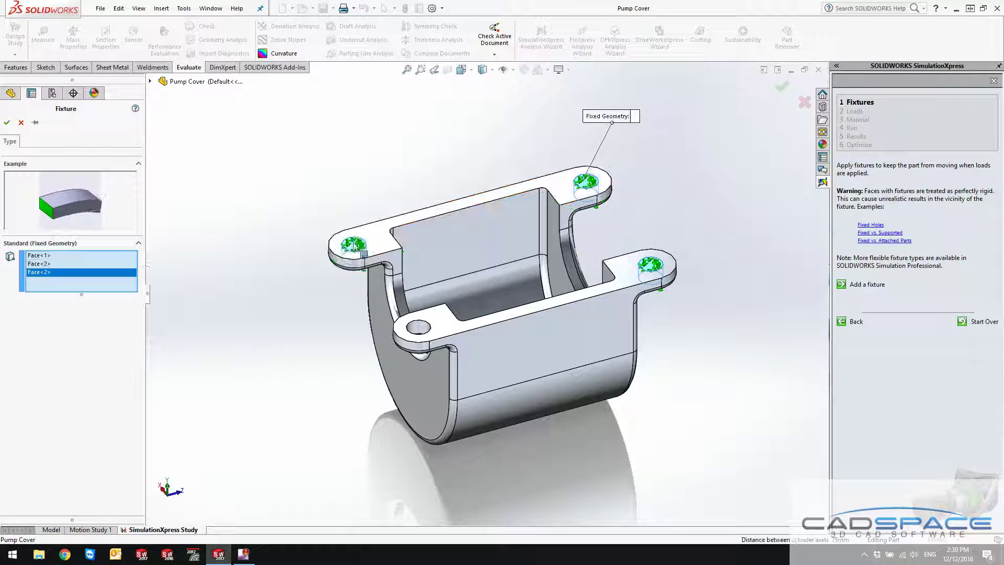
left_click(417, 335)
Fix the four underside bolt-hole faces and confirm the Fixed-1 fixture
middle_click_drag(471, 345, 386, 403)
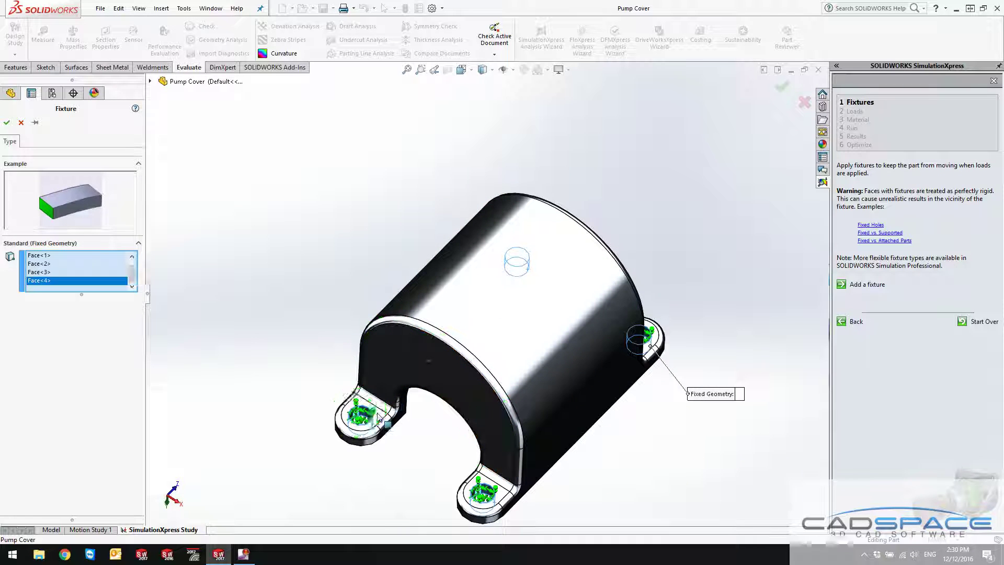
left_click(380, 416)
left_click(478, 487)
middle_click_drag(479, 487, 636, 370)
left_click(624, 330)
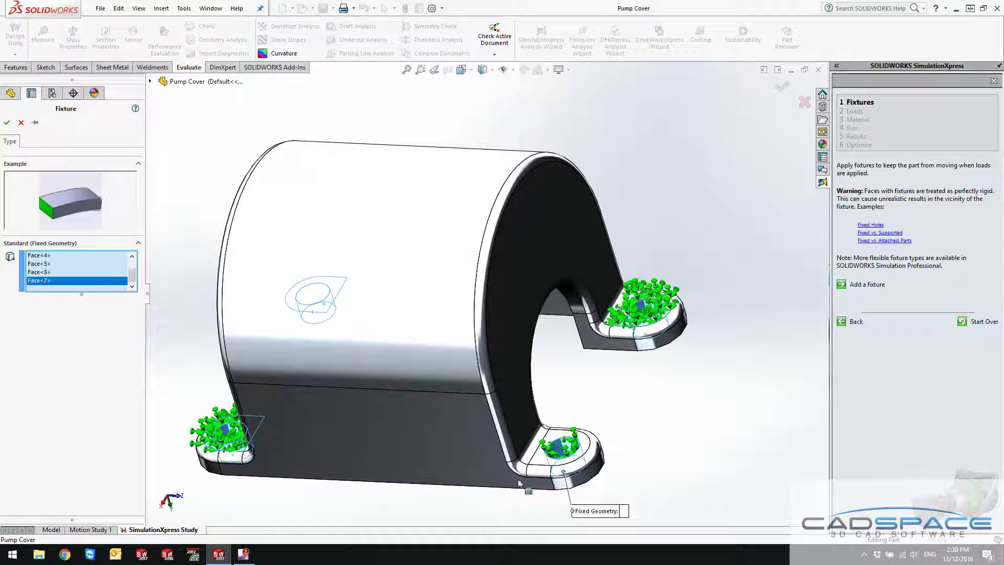
left_click(520, 484)
mouse_move(677, 429)
middle_mouse_down()
mouse_move(692, 428)
mouse_move(686, 411)
middle_mouse_up()
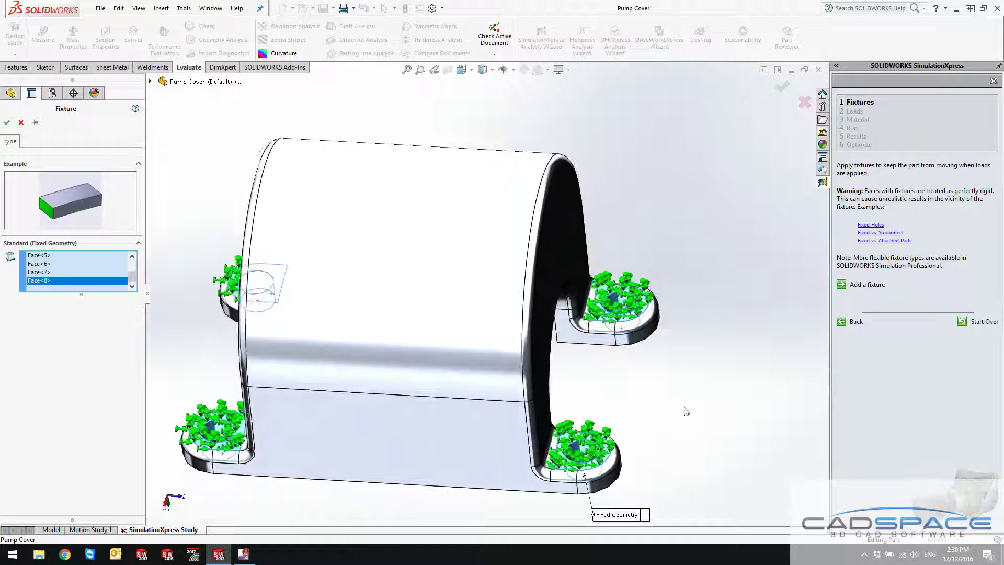
key("Return")
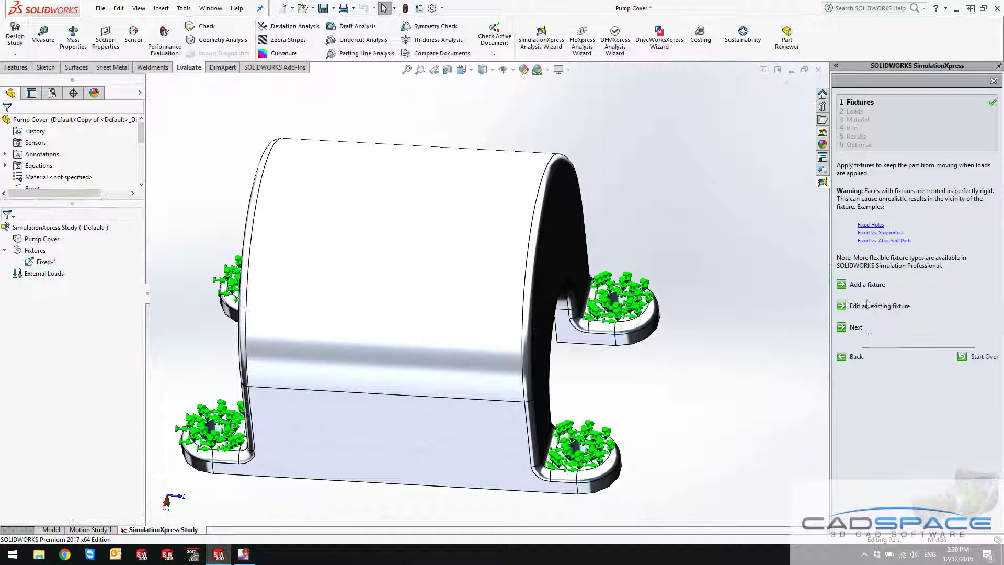
Apply a 250 psi pressure to the cover's inner face and its tangent faces
left_click(856, 328)
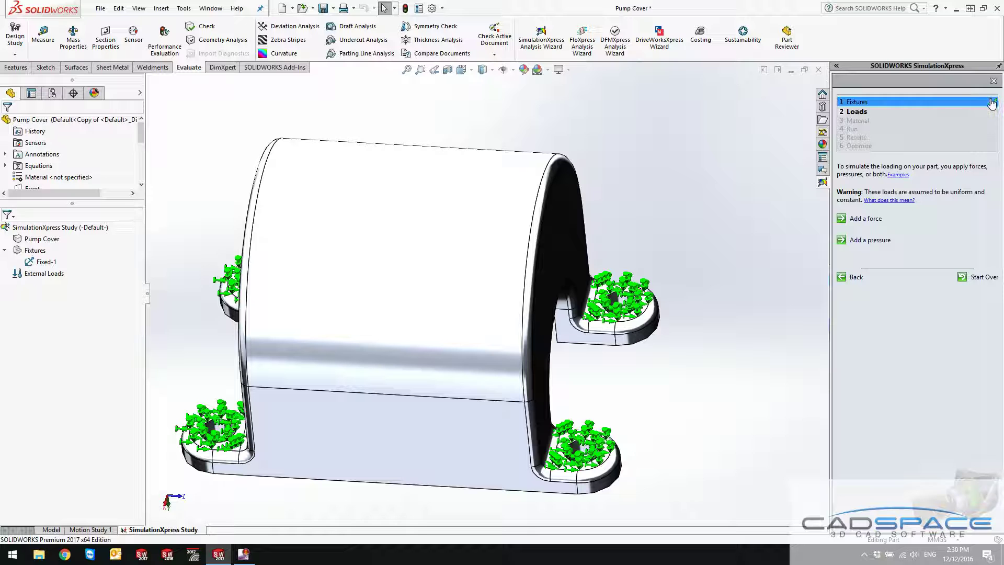
left_click(869, 240)
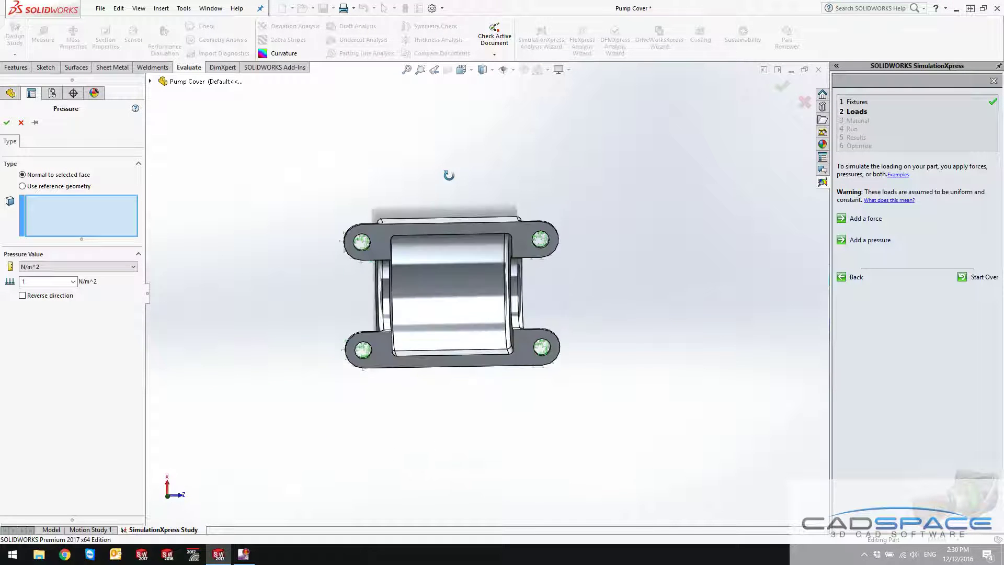
right_click(447, 270)
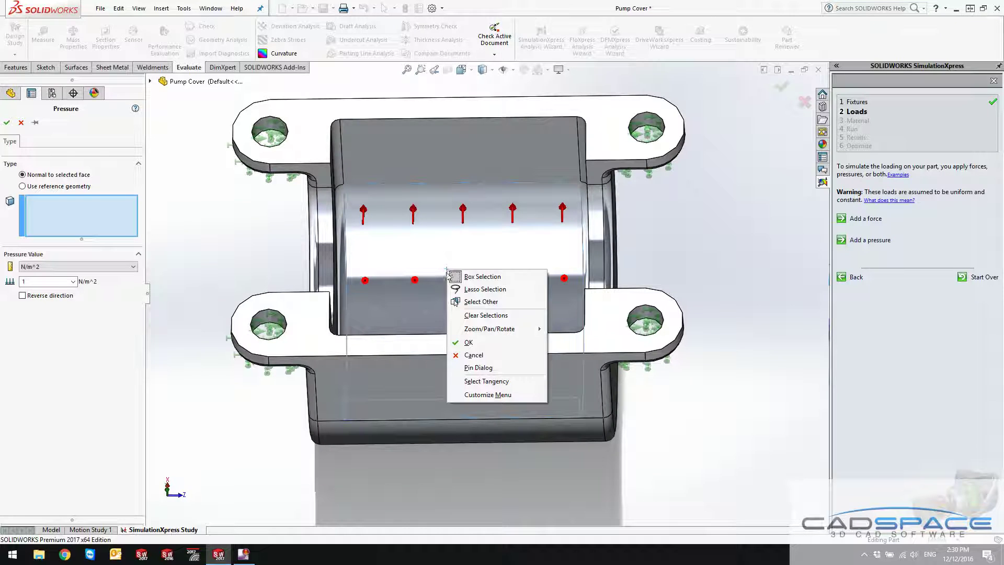
left_click(456, 381)
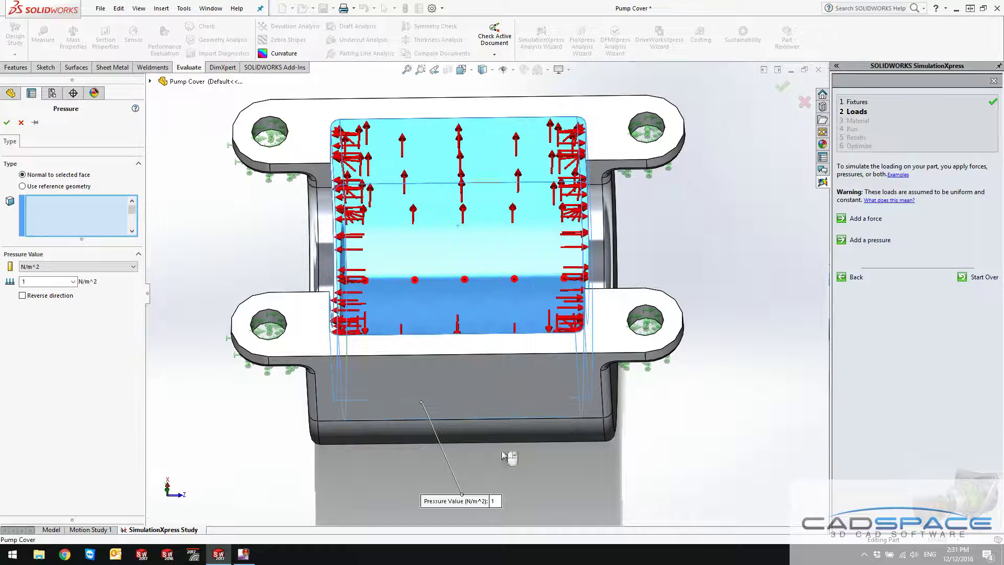
left_click(79, 266)
left_click(52, 284)
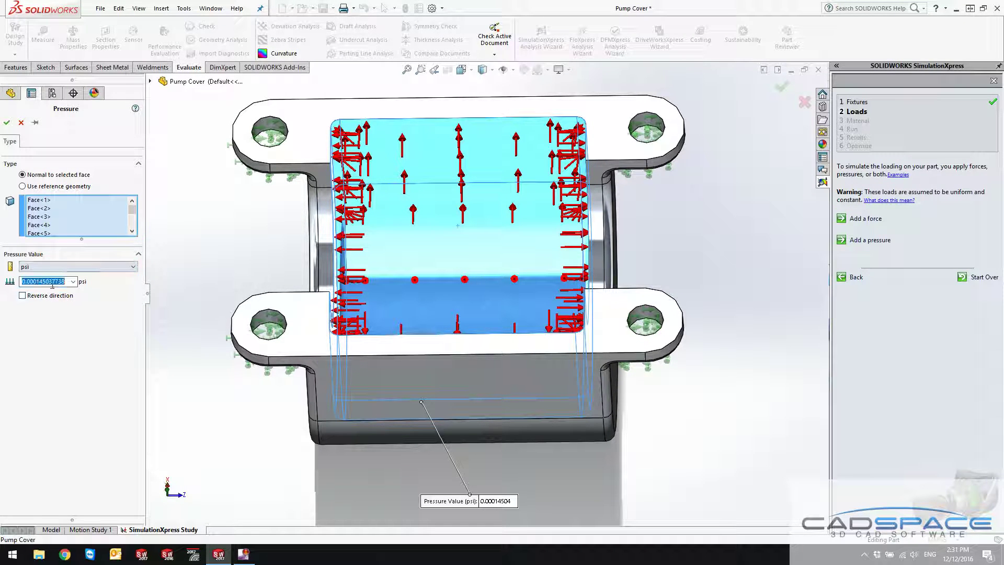
type("250")
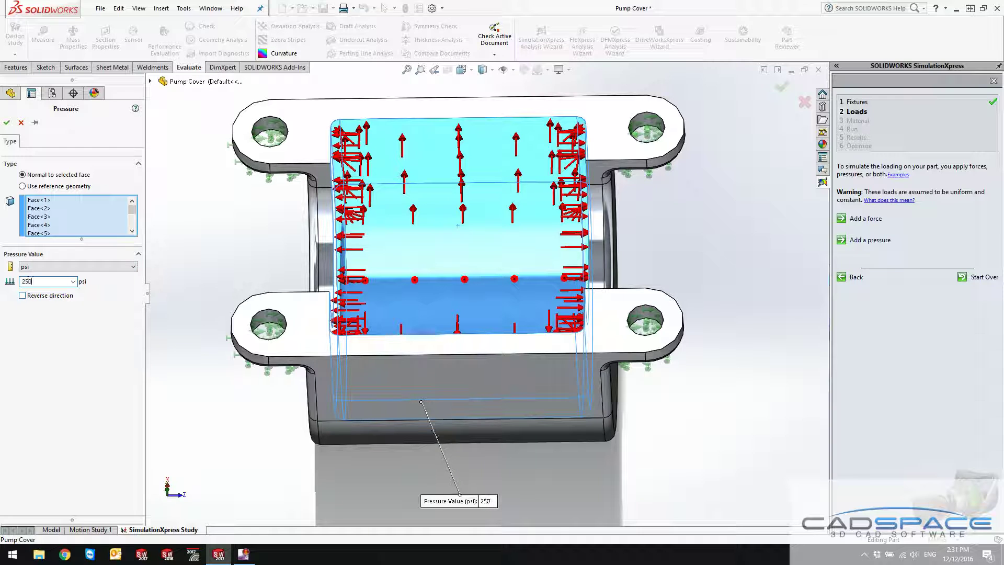
left_click(6, 123)
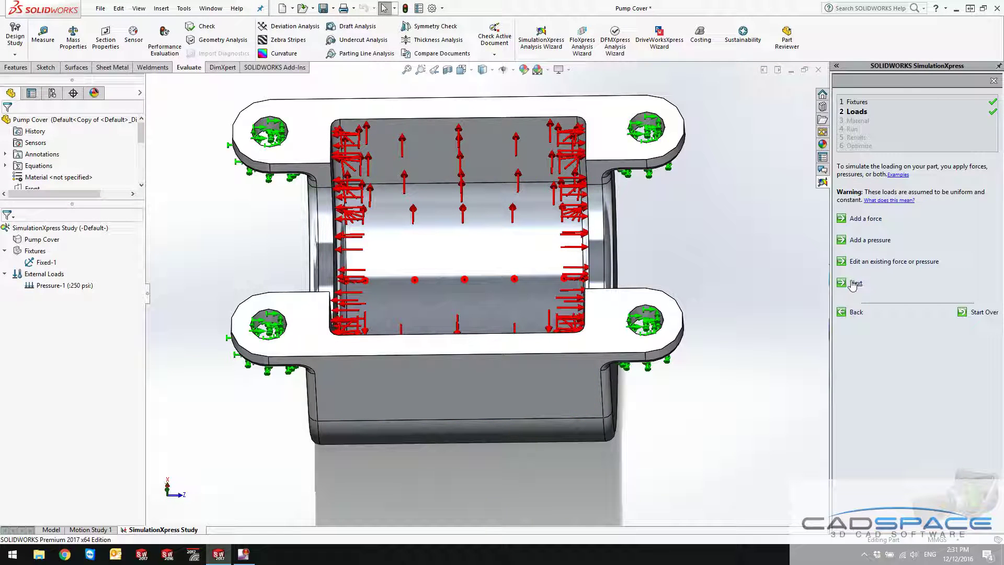
Assign 2014 Alloy from the Aluminium Alloys library to the pump cover
left_click(856, 283)
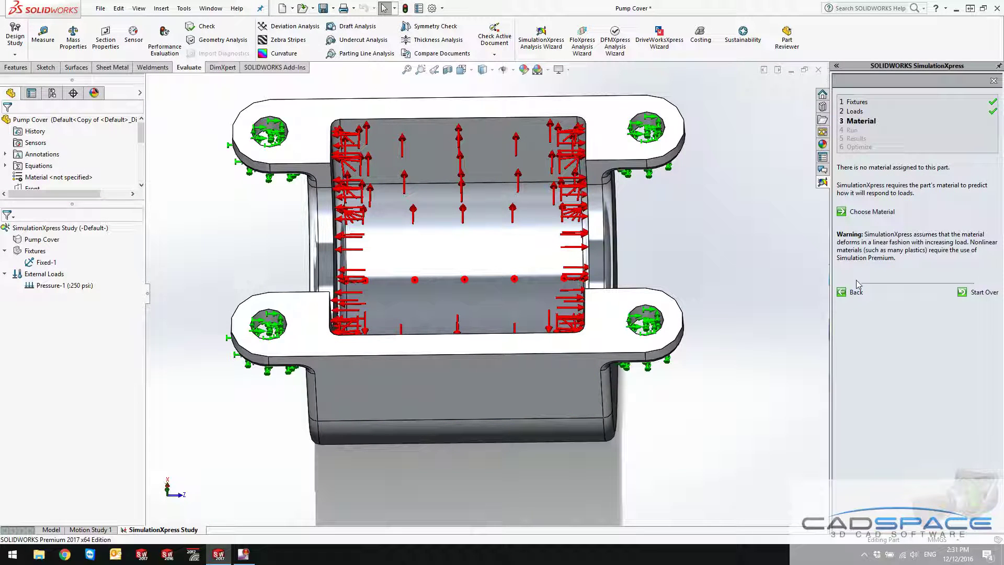
left_click(870, 212)
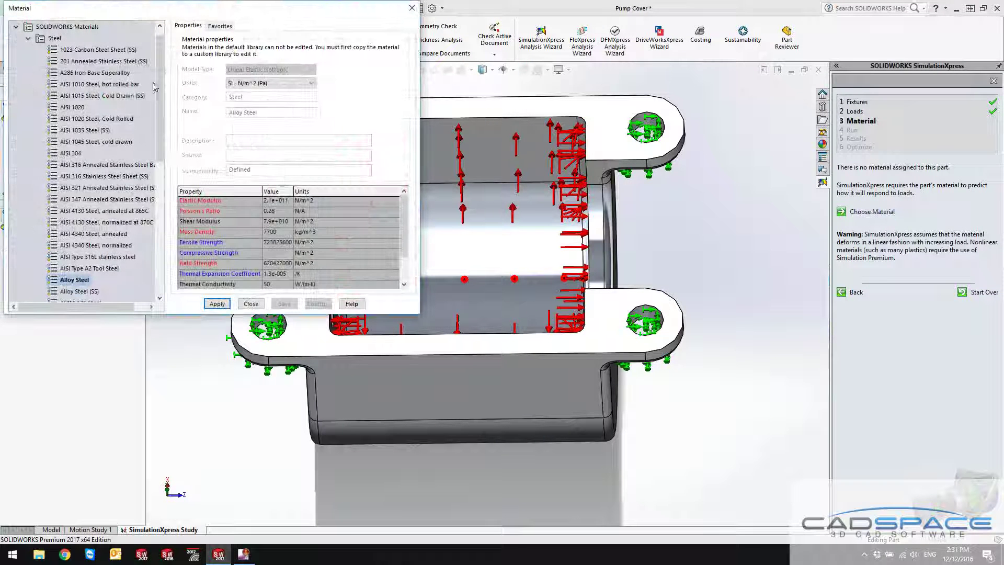
left_click(28, 40)
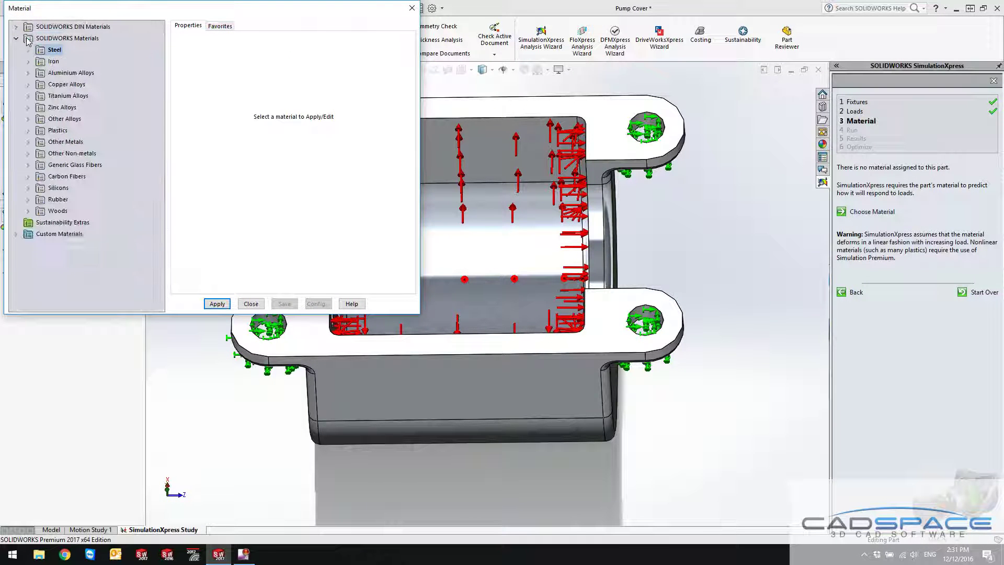
left_click(29, 73)
left_click(63, 235)
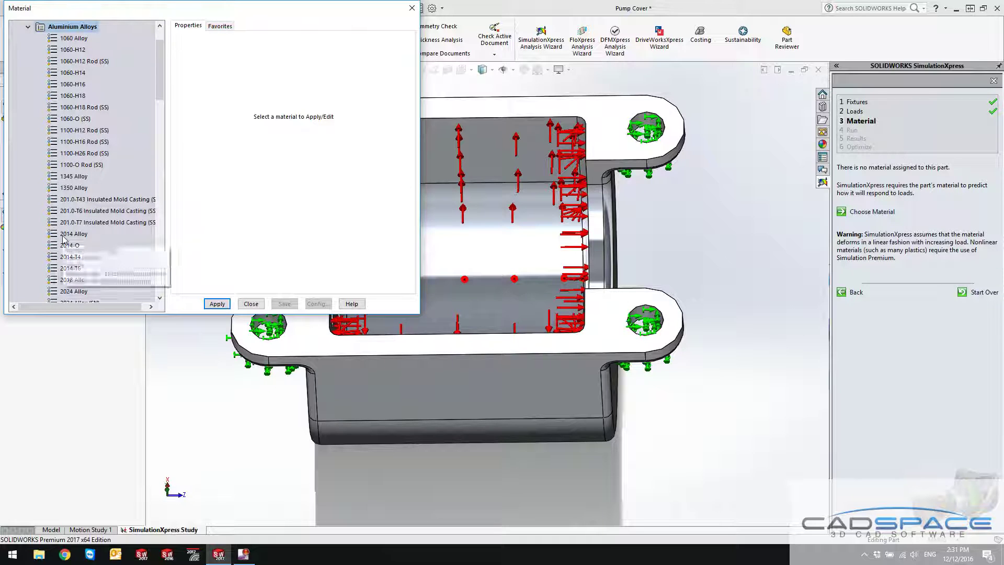
left_click(217, 303)
left_click(251, 303)
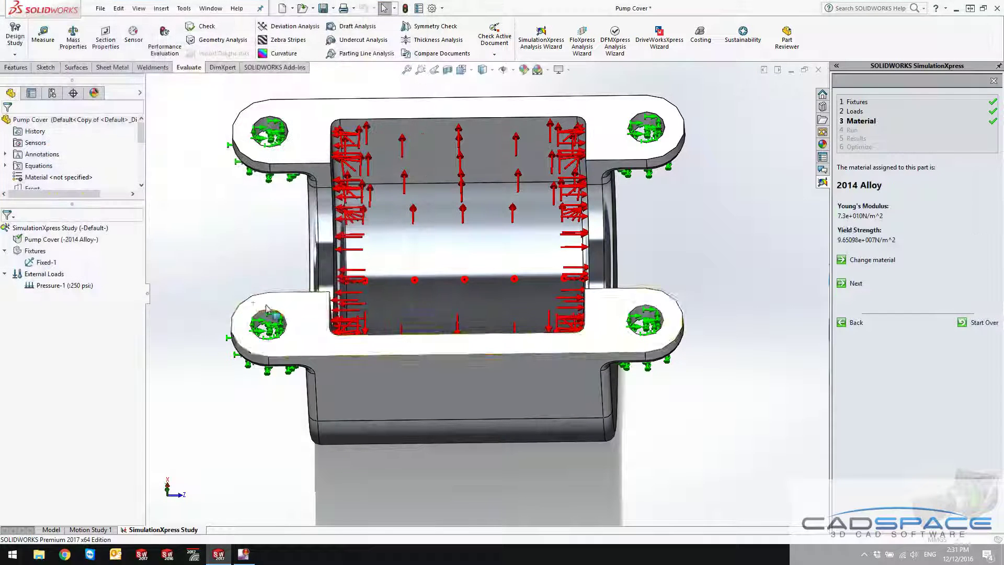
left_click(856, 284)
Run the simulation and inspect the deformed shape from an isometric view
left_click(876, 236)
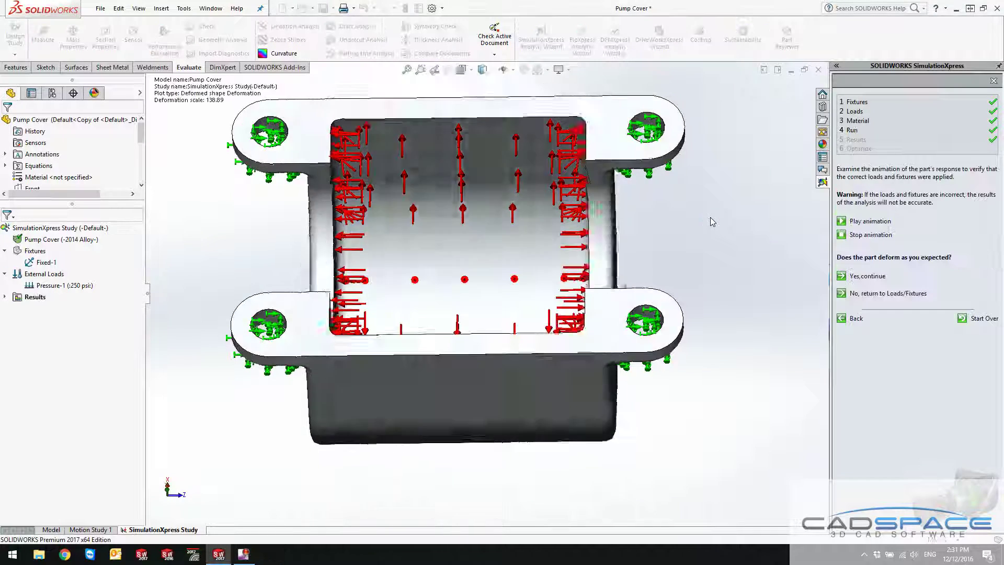
middle_click_drag(690, 211, 601, 205)
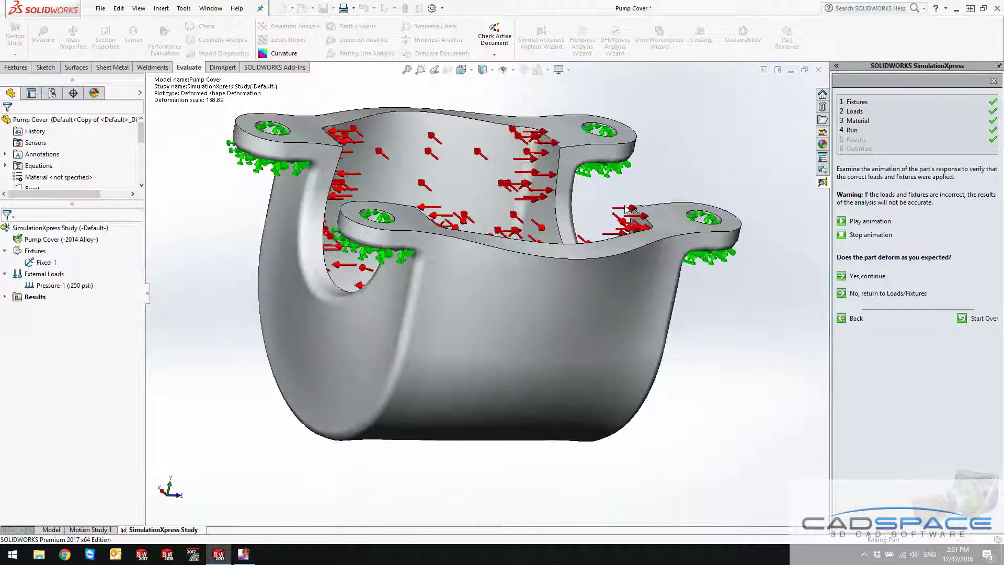
key("ctrl+7")
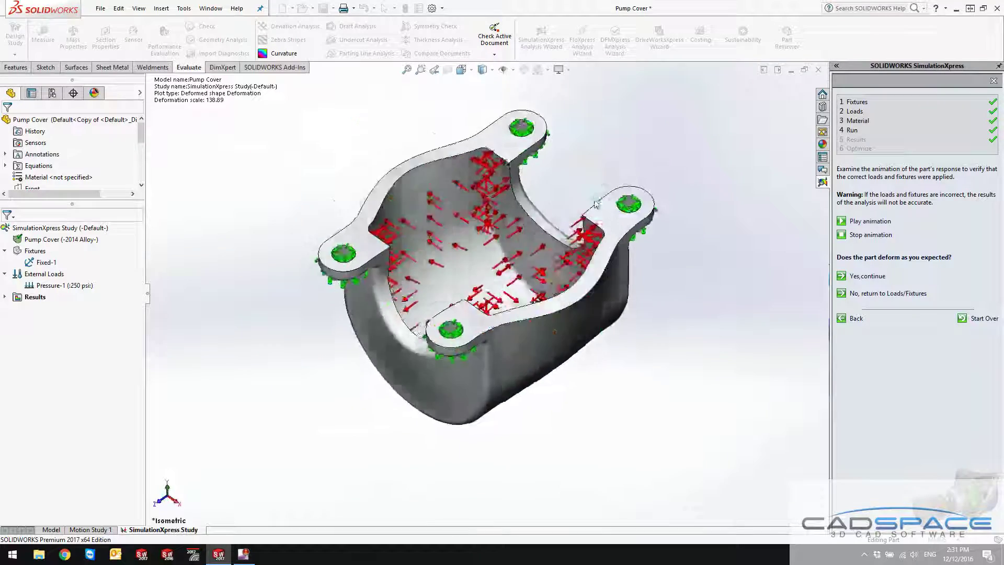
scroll(595, 204, "down", 3)
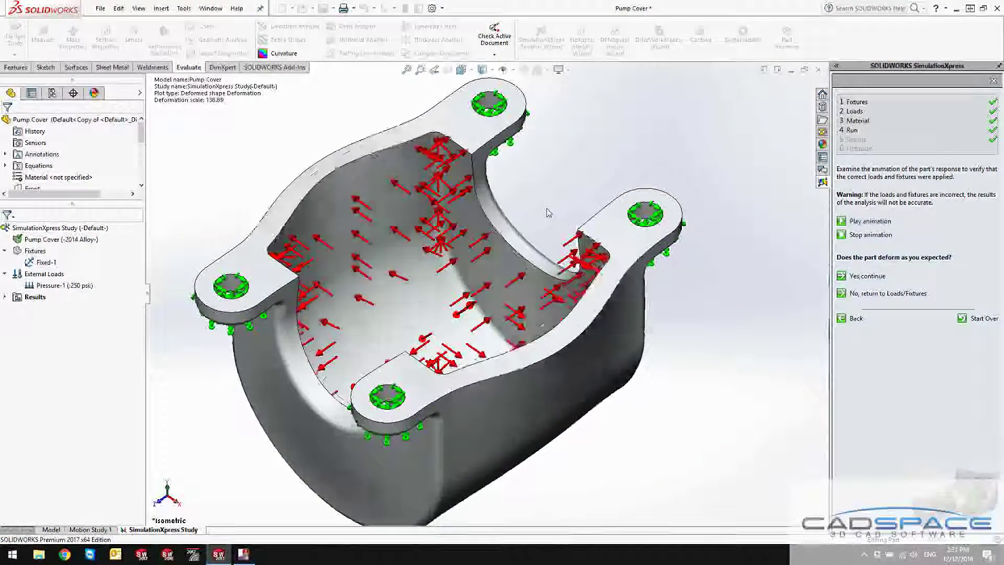
scroll(485, 306, "up", 2)
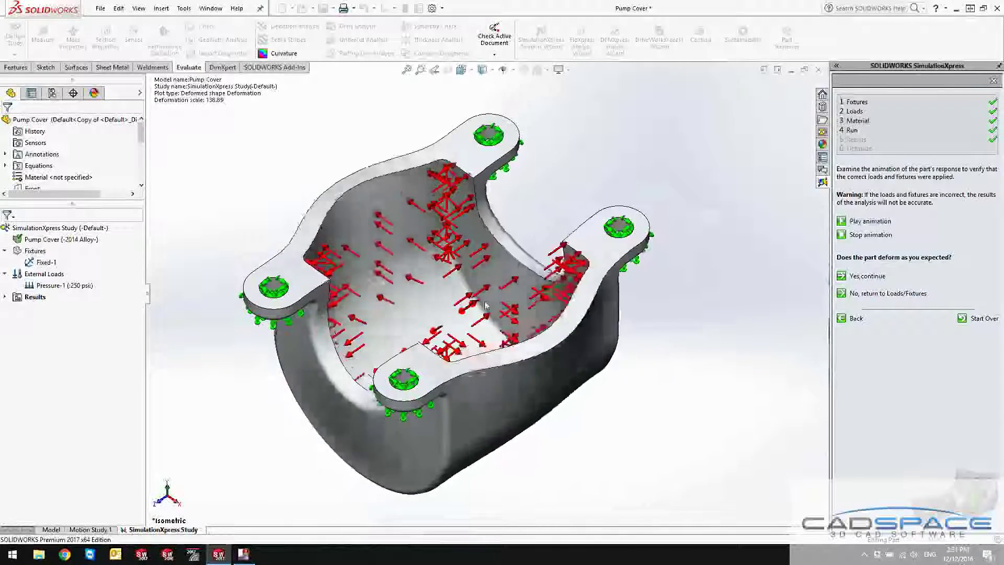
scroll(410, 366, "down", 5)
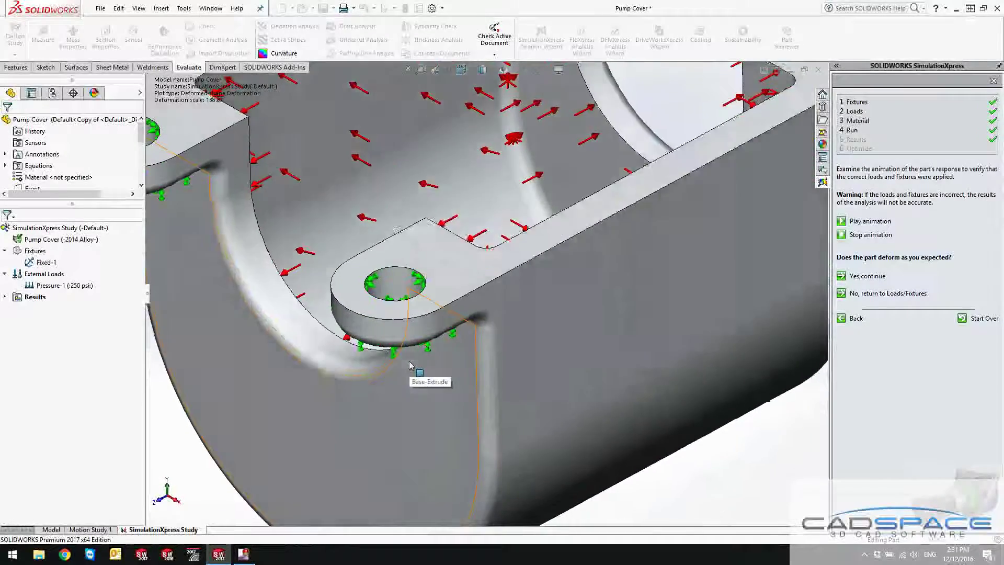
scroll(410, 366, "up", 5)
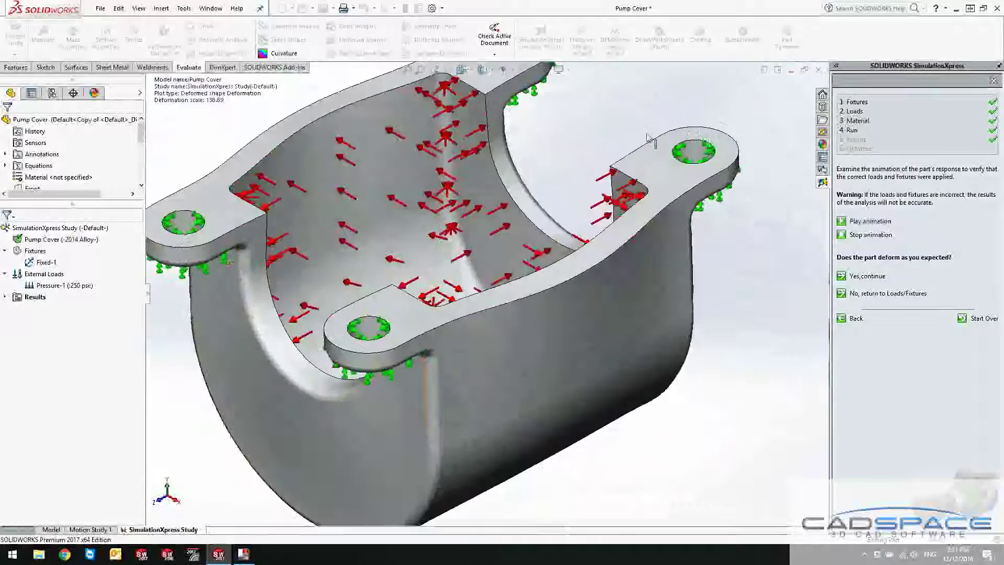
Switch from the von Mises stress plot to displacement, then play and stop its animation
left_click(875, 282)
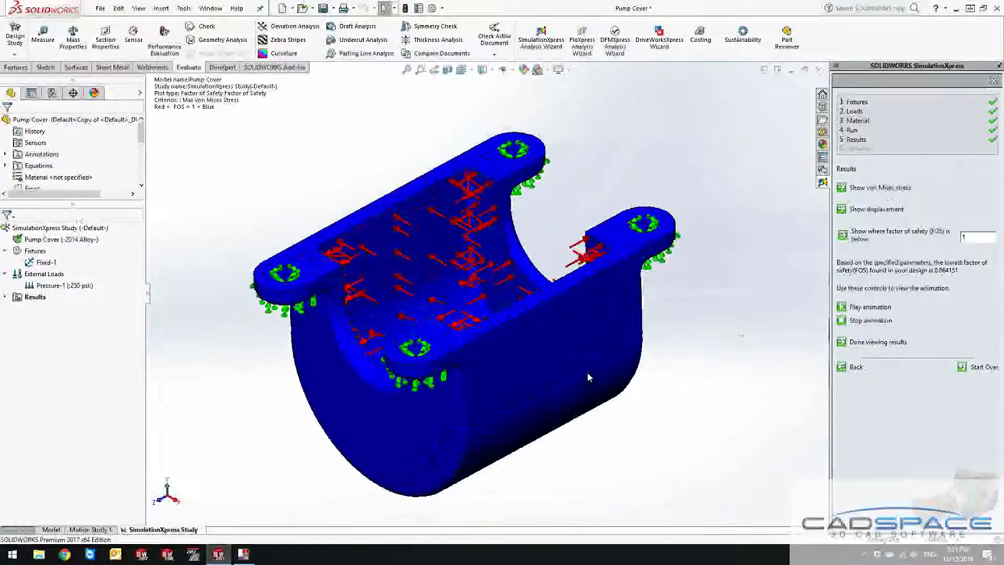
left_click(880, 187)
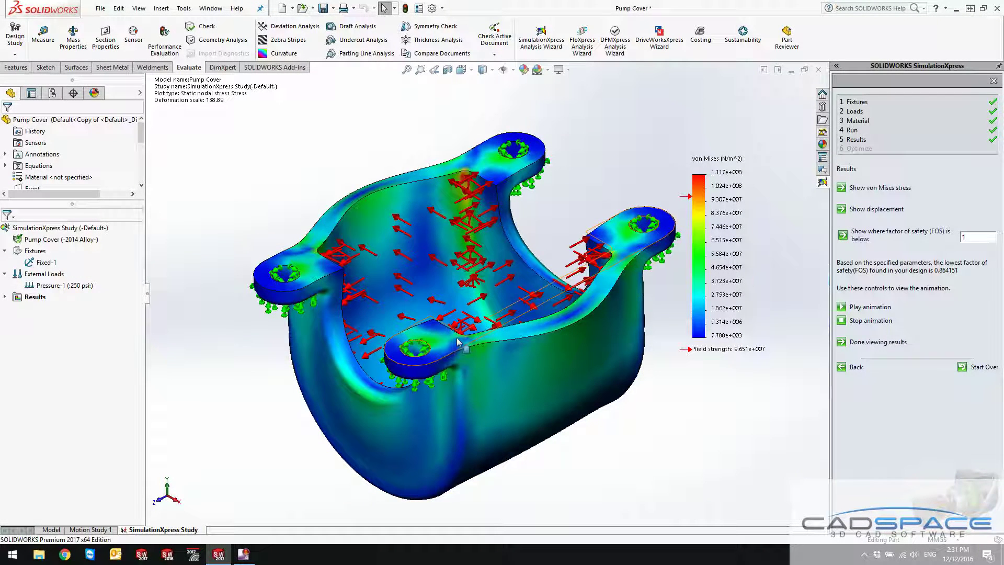
left_click(865, 211)
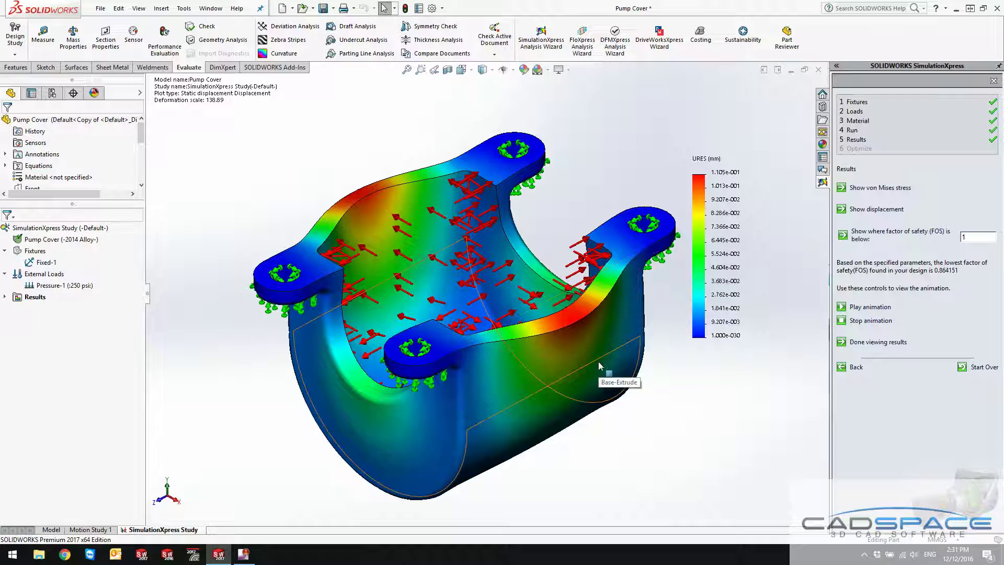
middle_click_drag(529, 317, 331, 192)
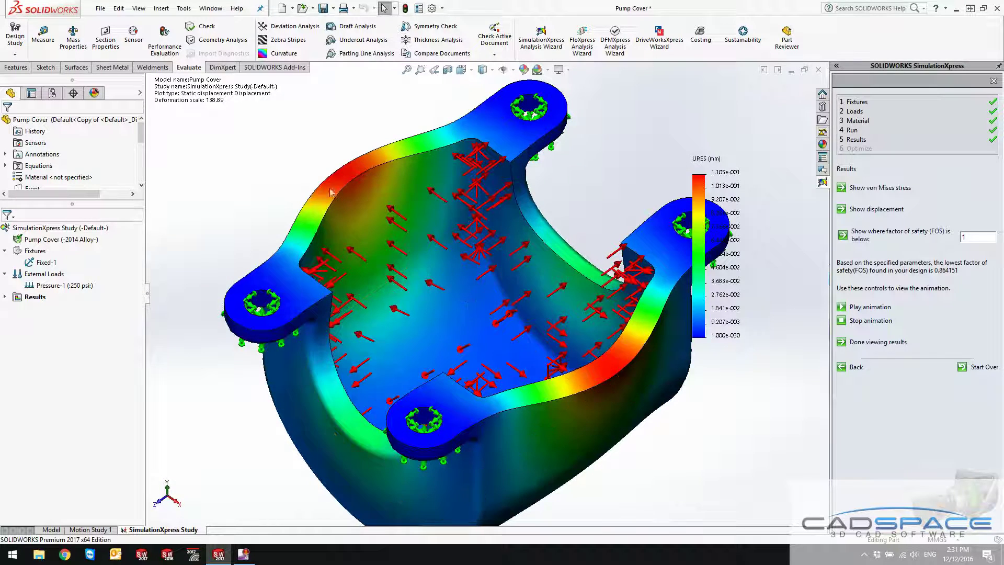
left_click(870, 308)
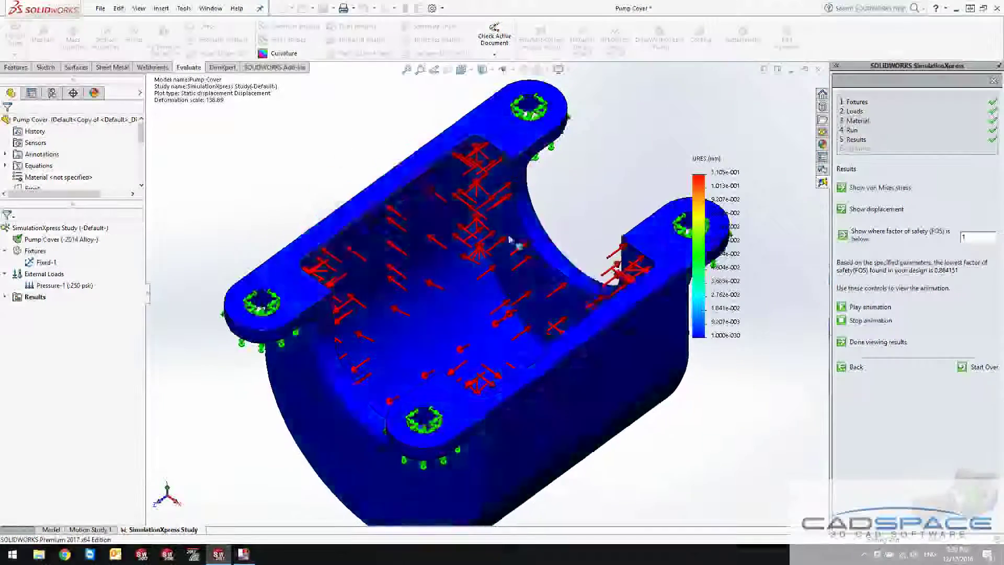
left_click(870, 321)
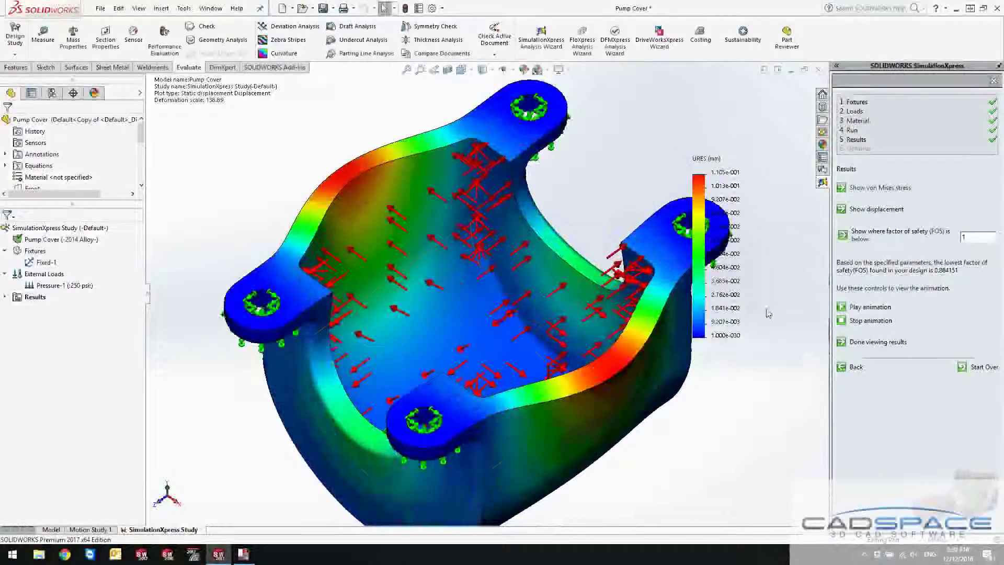
middle_click_drag(517, 332, 457, 304, "ctrl")
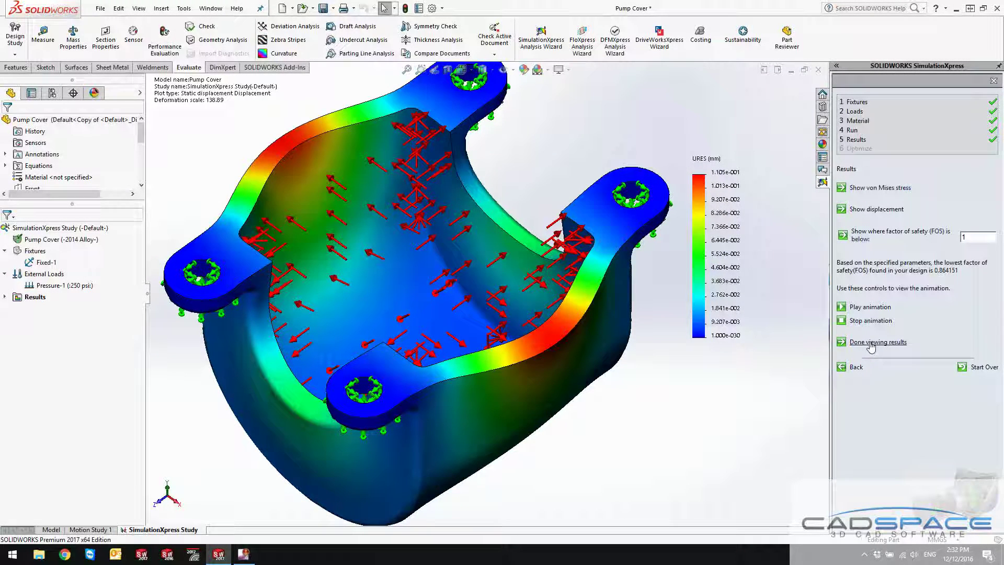
Show where FOS falls below 1 and zoom in on the red cavity corner
left_click(880, 241)
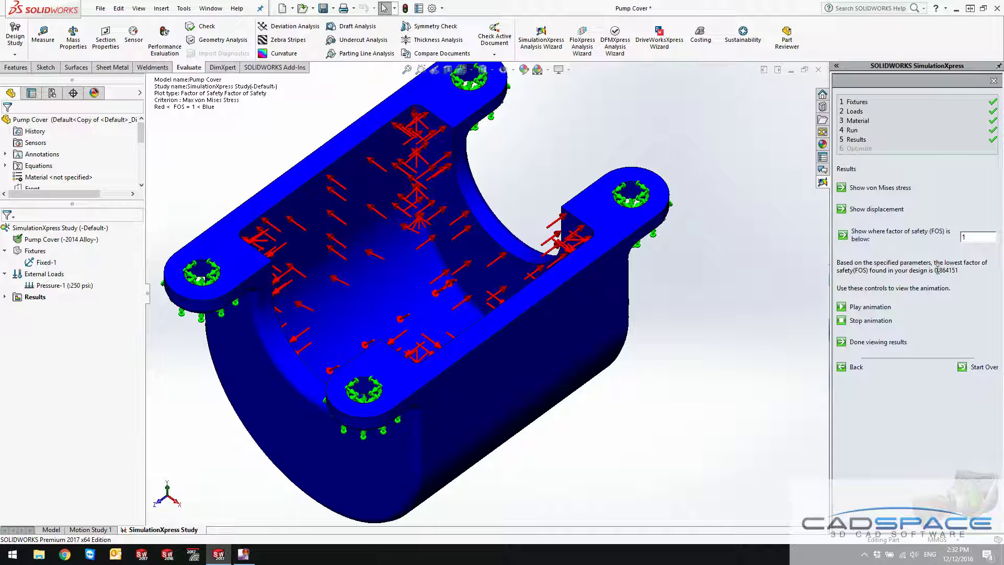
scroll(482, 164, "up", 2)
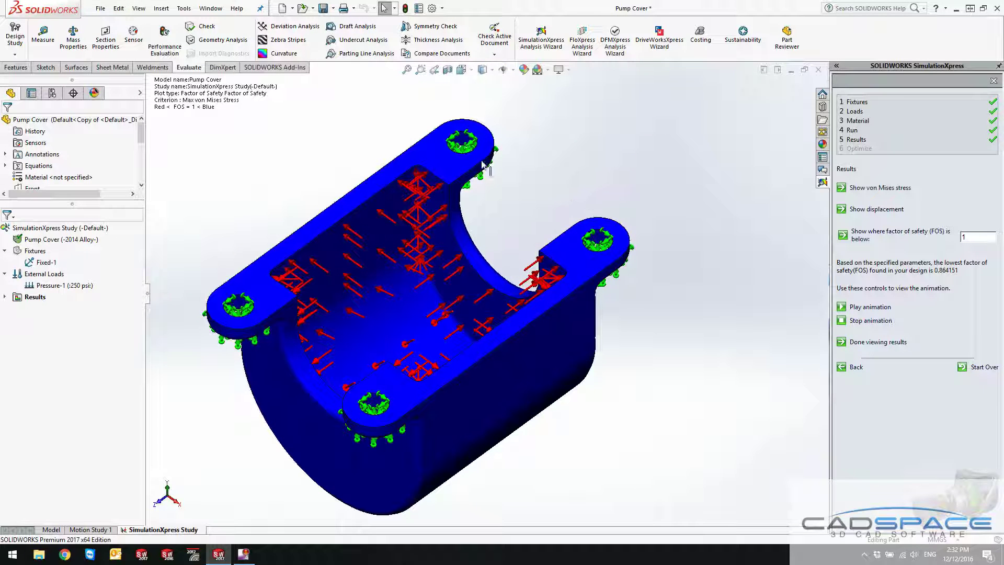
left_click(419, 70)
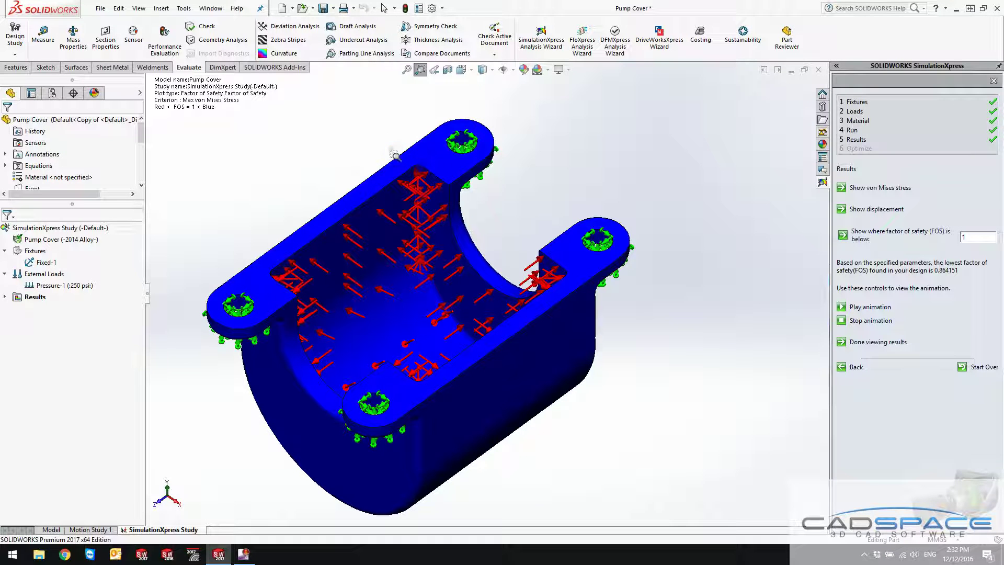
left_click_drag(395, 155, 477, 222)
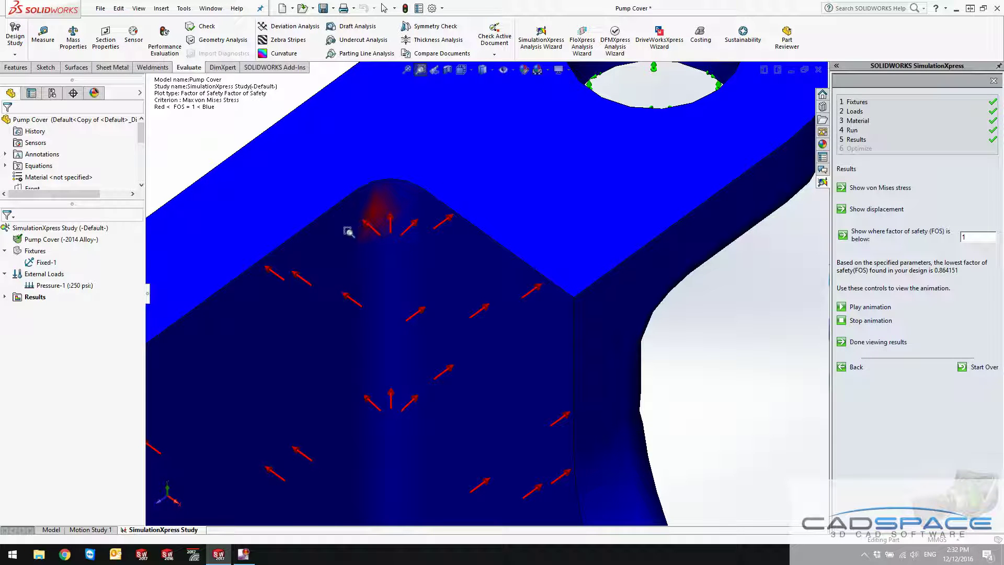
Generate a Word report described as 'FEA Cover Pump', replacing the existing report file
left_click(873, 341)
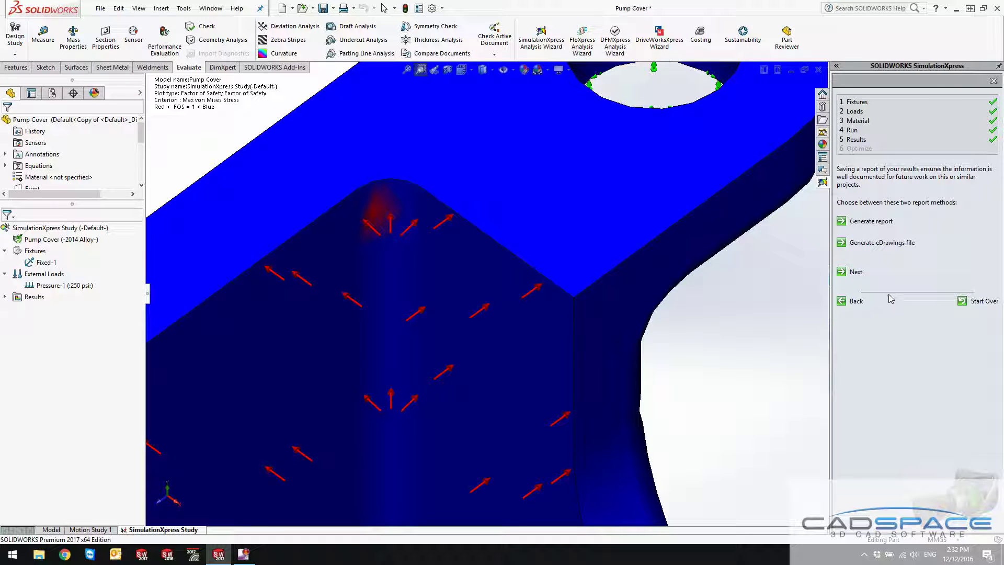
left_click(883, 227)
left_click(425, 187)
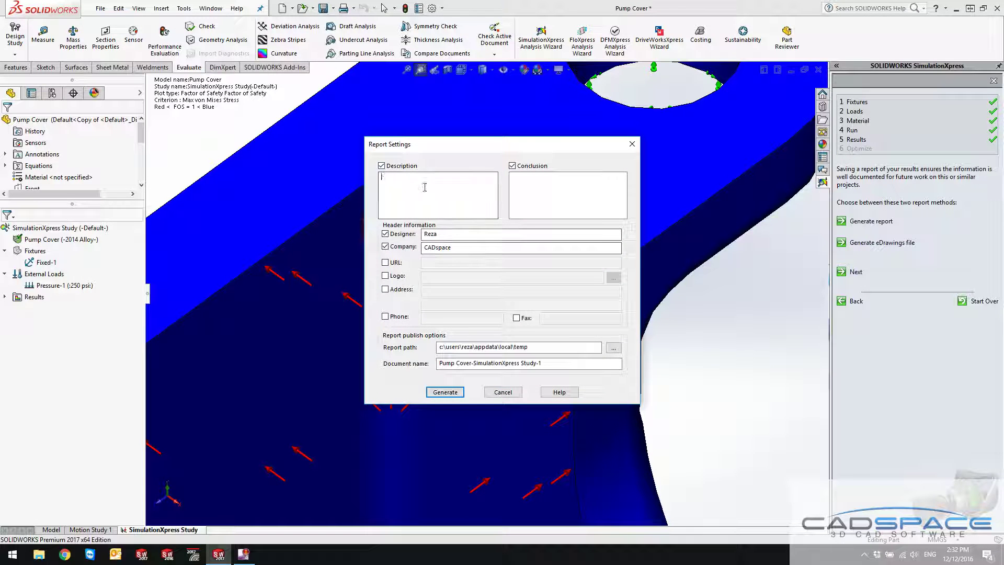
type("FEA Cover Pump")
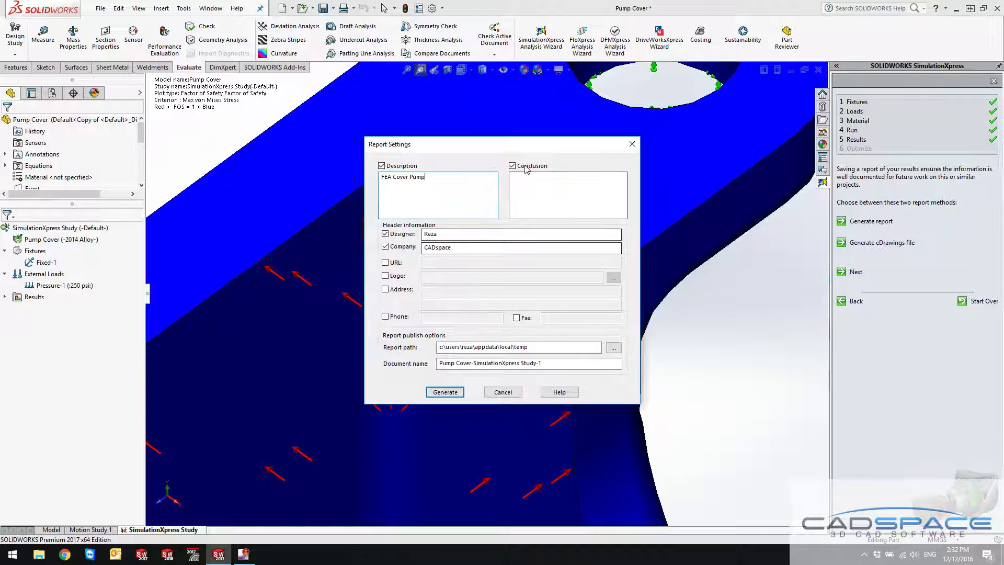
left_click(440, 393)
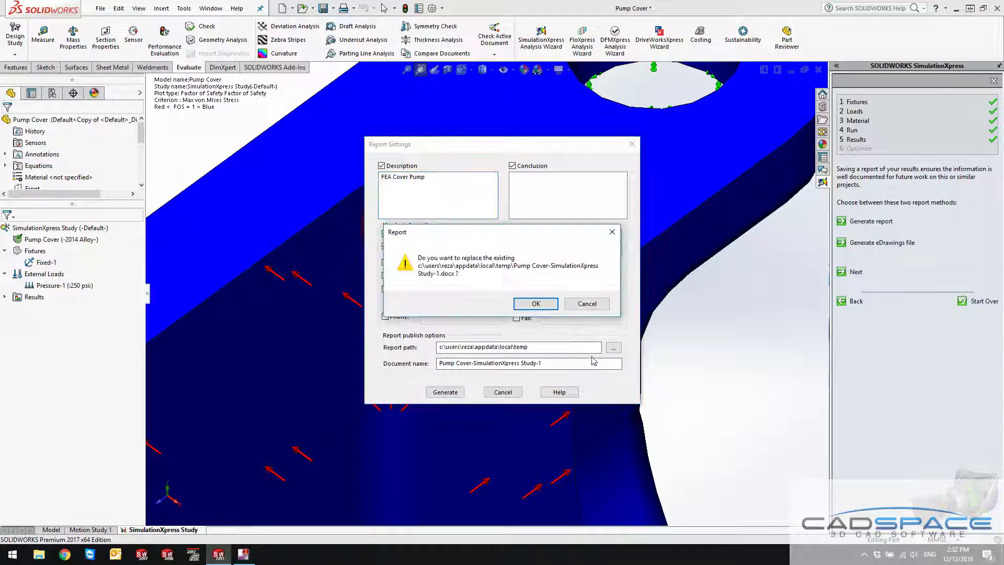
left_click(536, 303)
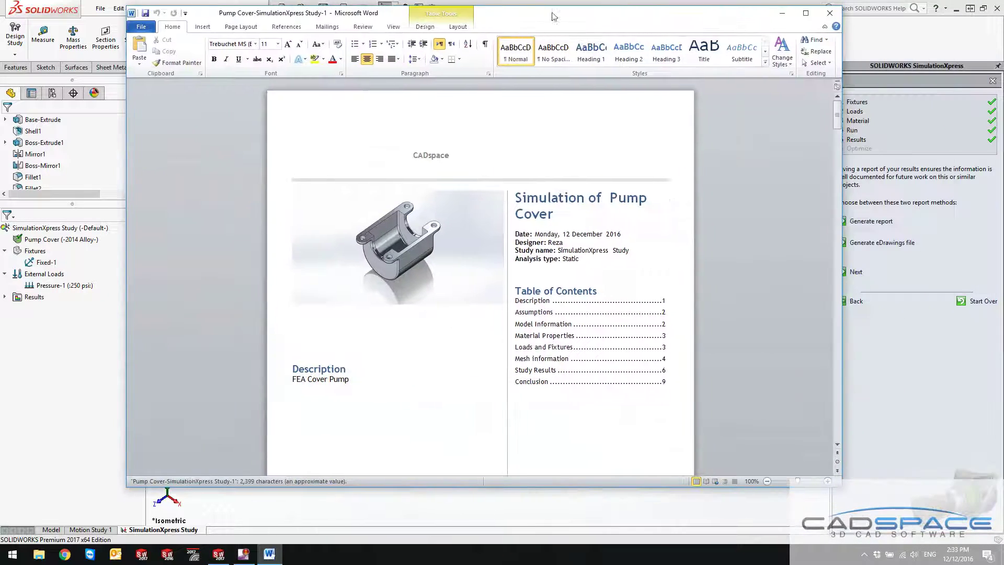
Scroll the Word report down to the Mesh information section
left_click_drag(838, 116, 835, 217)
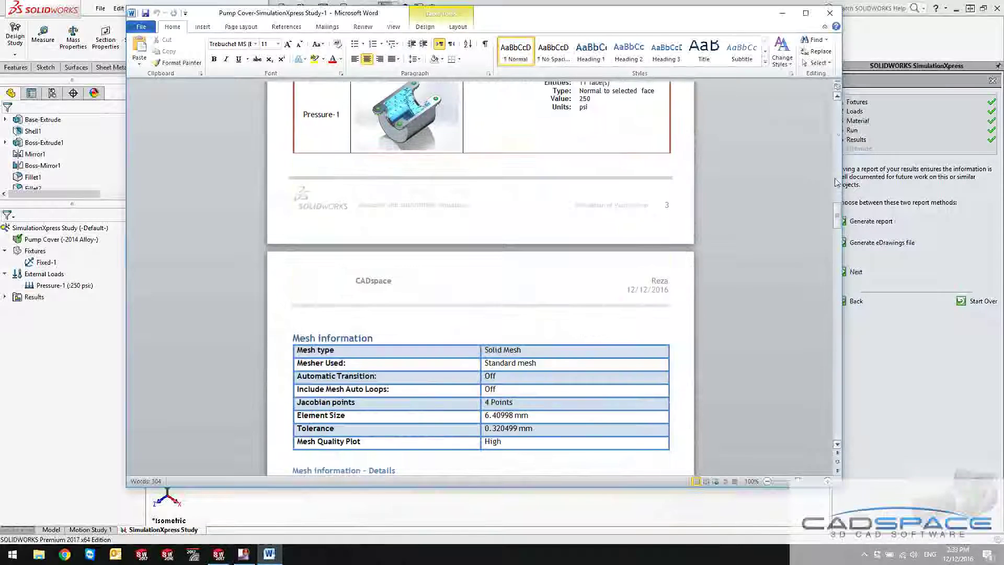
Put away the Word report and choose to optimize the design
left_click(782, 12)
left_click(853, 272)
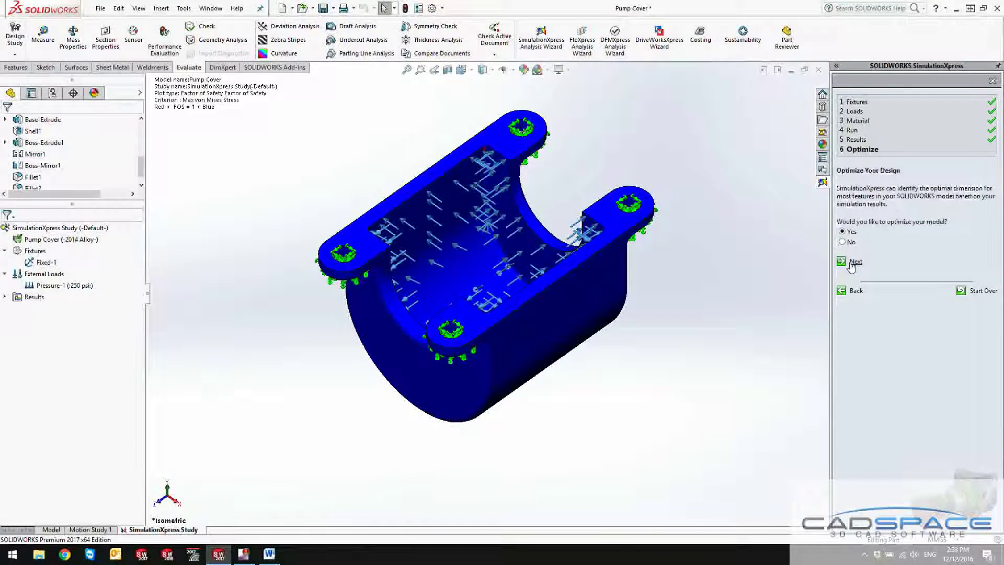
left_click(851, 263)
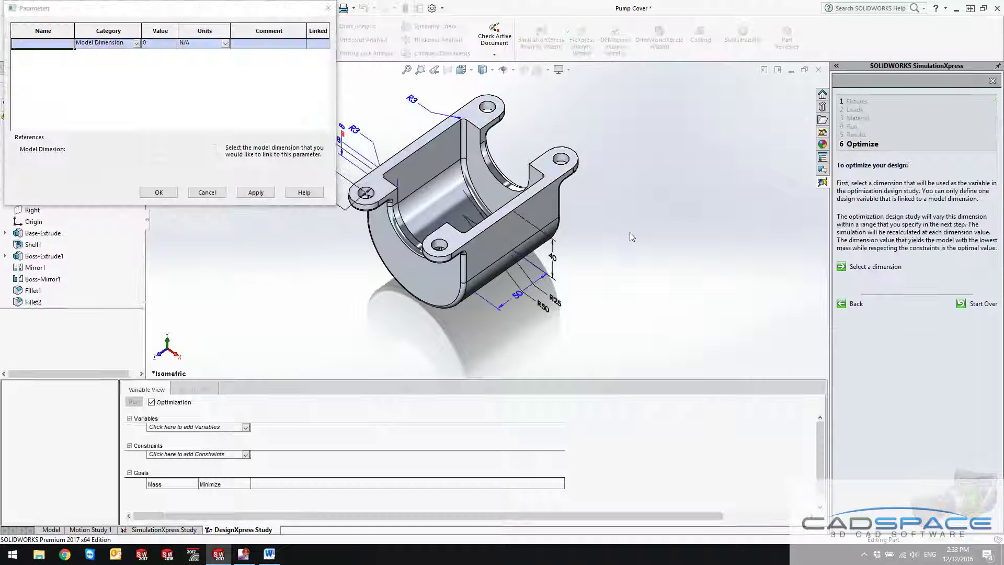
Pick the 8 mm shell thickness dimension as the optimization parameter ThicknessShell1
middle_click_drag(620, 235, 684, 276, "ctrl")
middle_click_drag(581, 277, 486, 240)
scroll(486, 240, "down", 2)
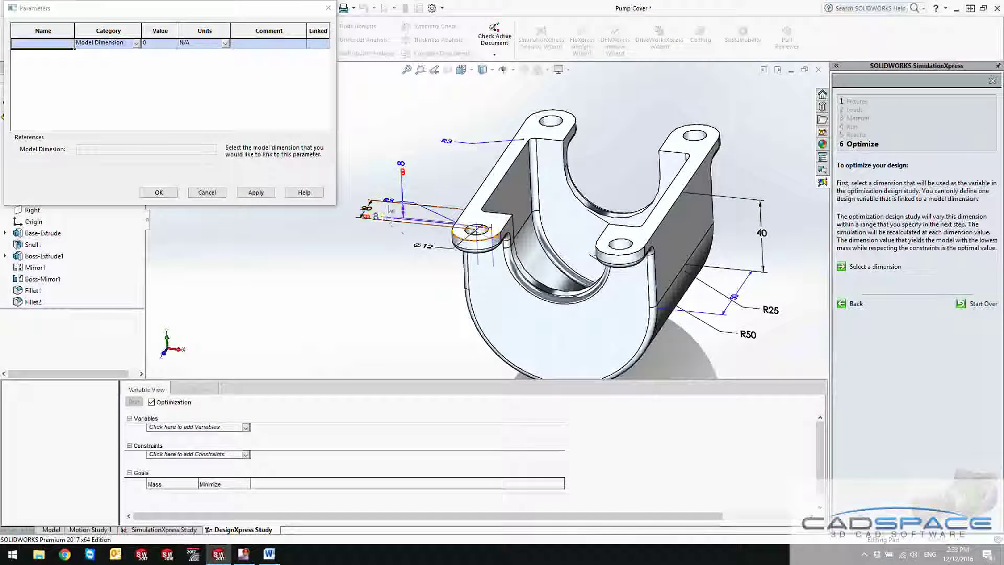
left_click(376, 217)
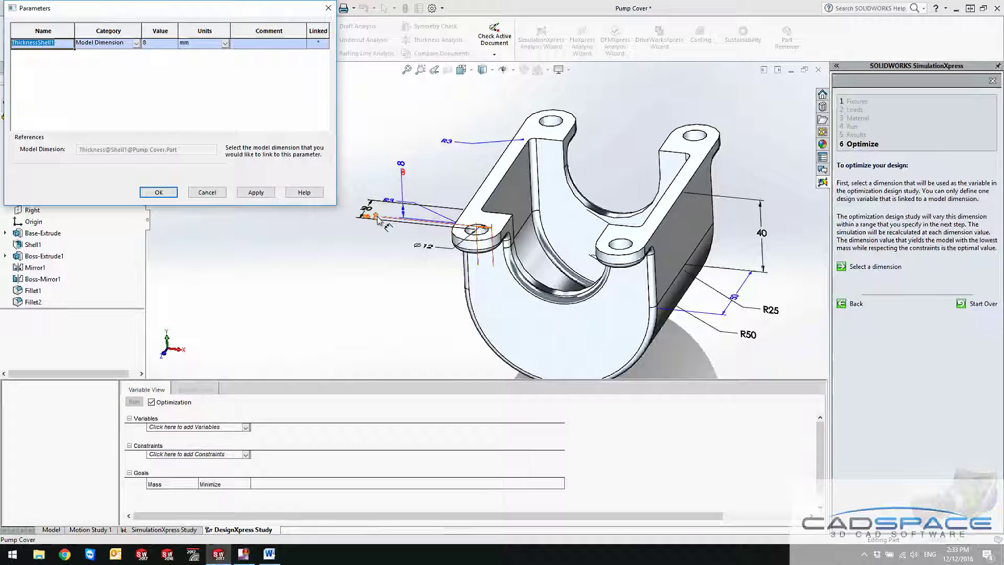
Confirm ThicknessShell1 and set its range from 8 mm minimum to 10 mm maximum
left_click(158, 192)
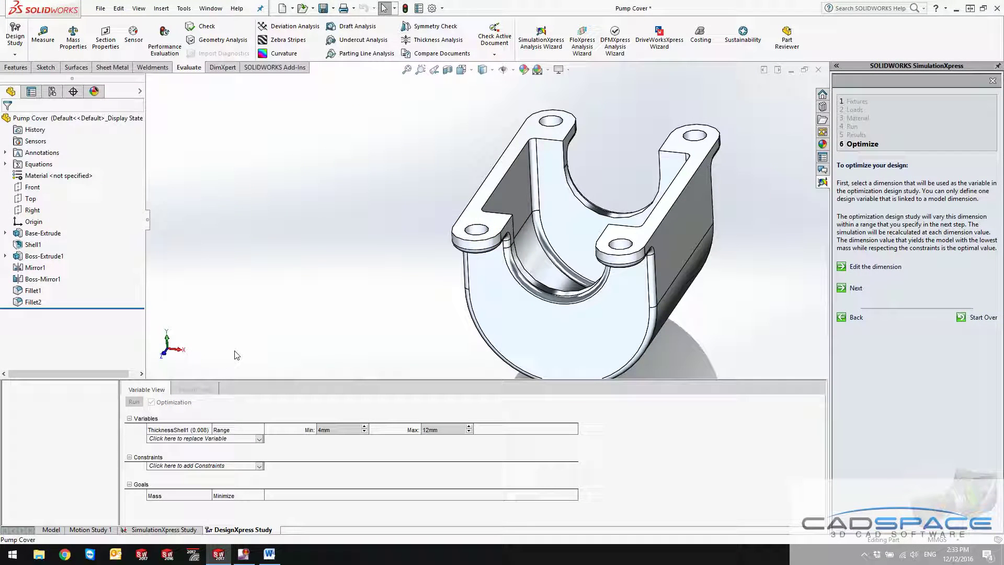
left_click(333, 429)
type("8")
left_click(445, 433)
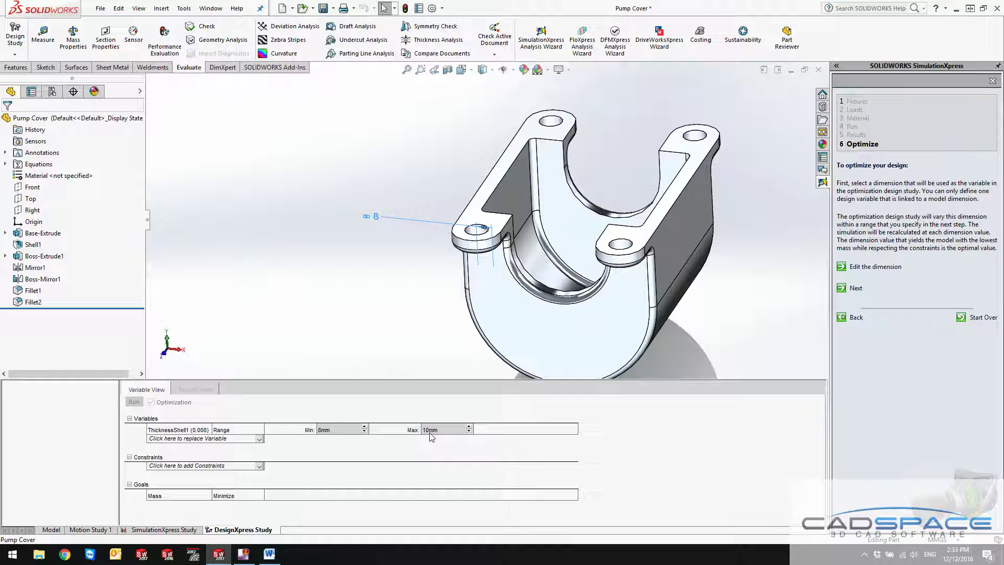
Add a Factor of Safety greater than 1 constraint and run the optimization
left_click(260, 466)
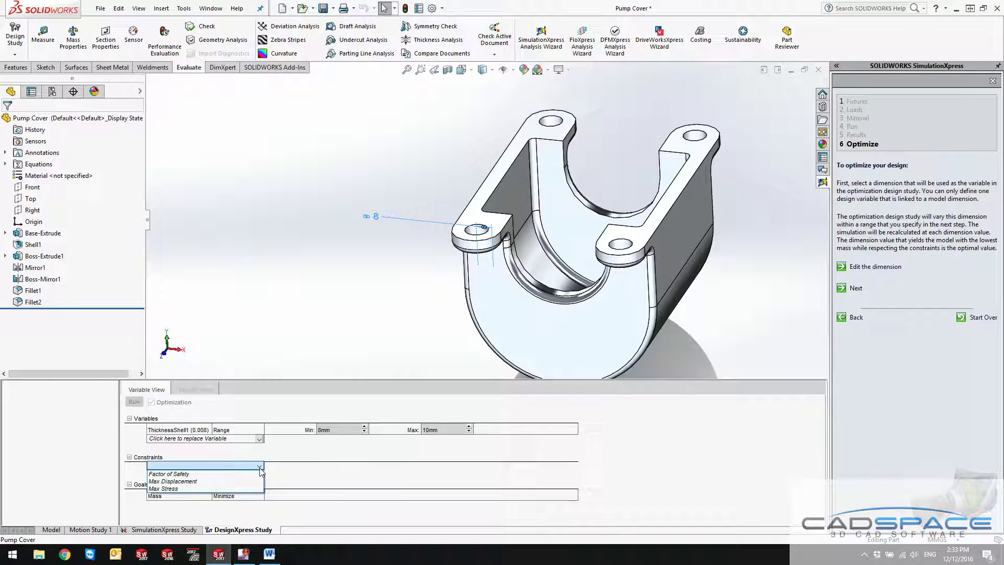
left_click(241, 473)
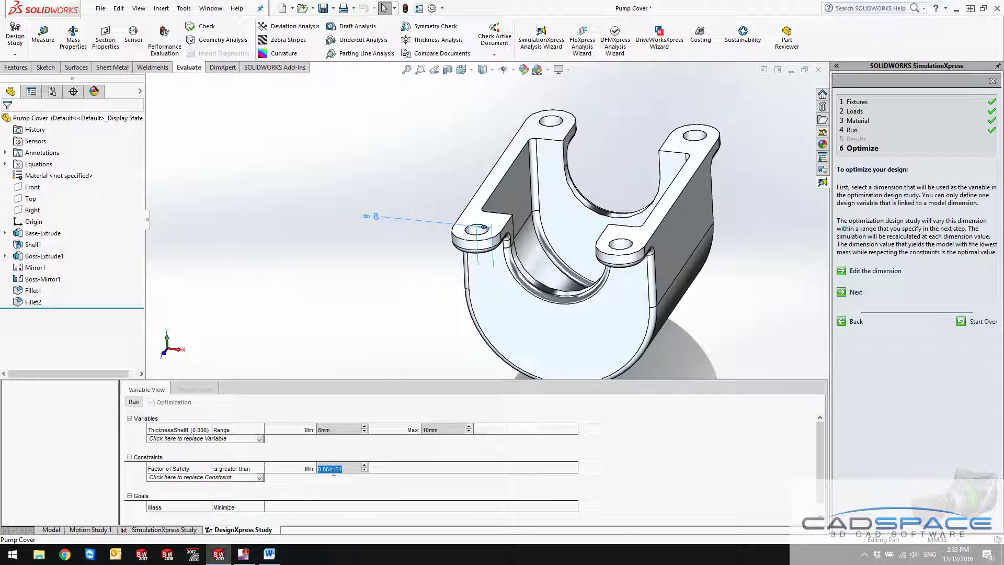
type("1")
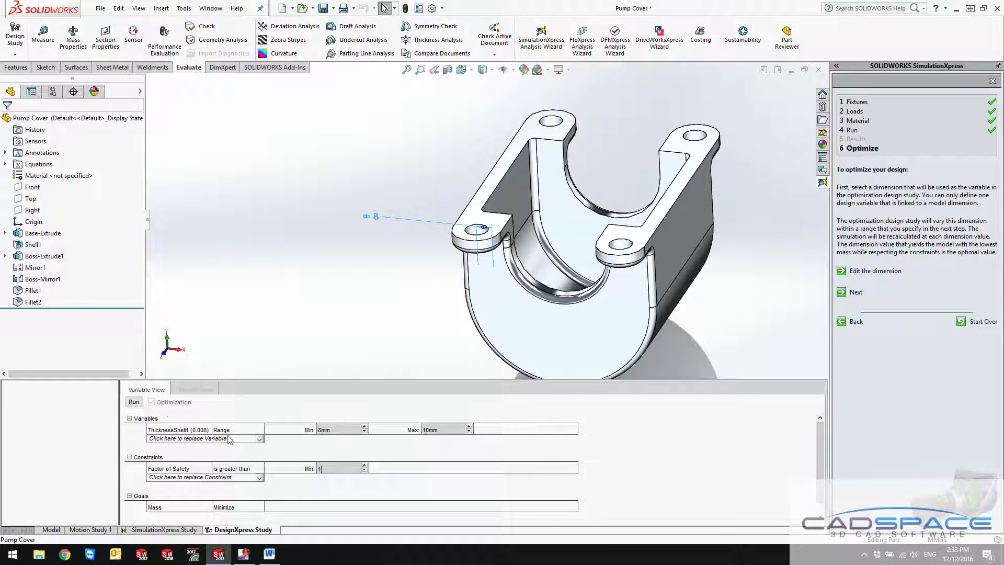
left_click(137, 402)
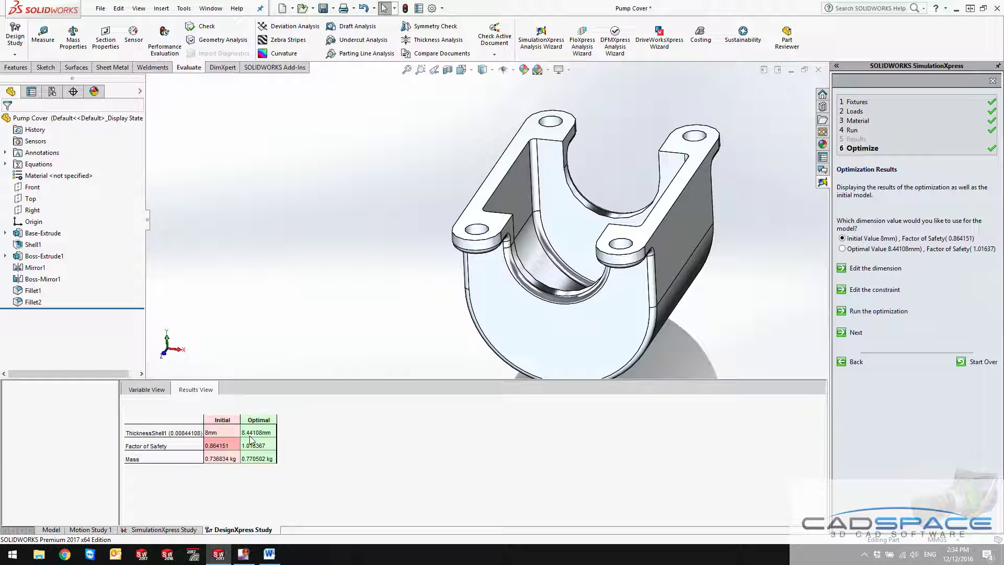
Orbit the optimized pump cover, then return it to the isometric view
middle_click_drag(486, 292, 453, 296)
key("ctrl+7")
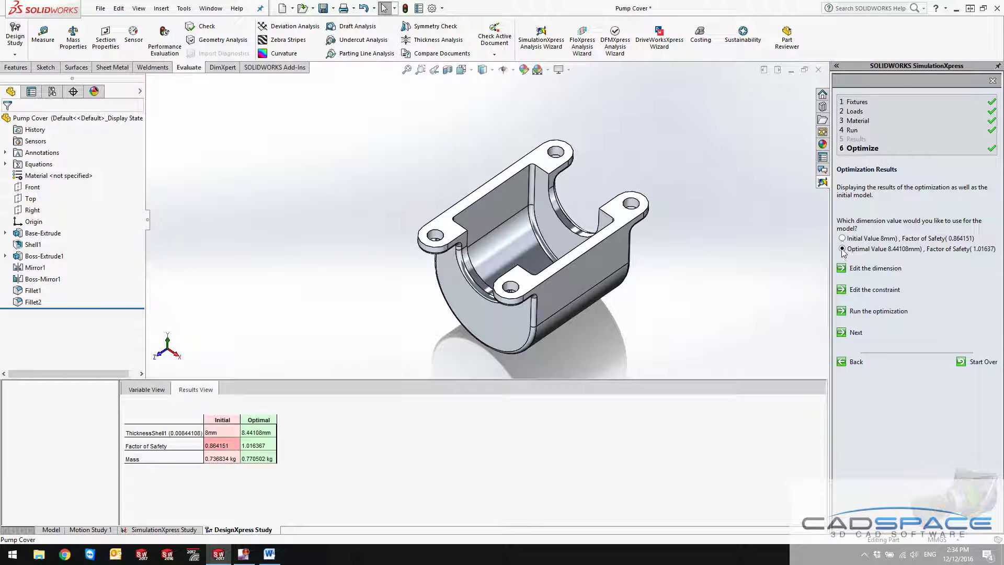
Apply the optimal 8.44108 mm thickness and open the Pump Cover drawing from the flange face
left_click(855, 333)
scroll(550, 202, "down", 2)
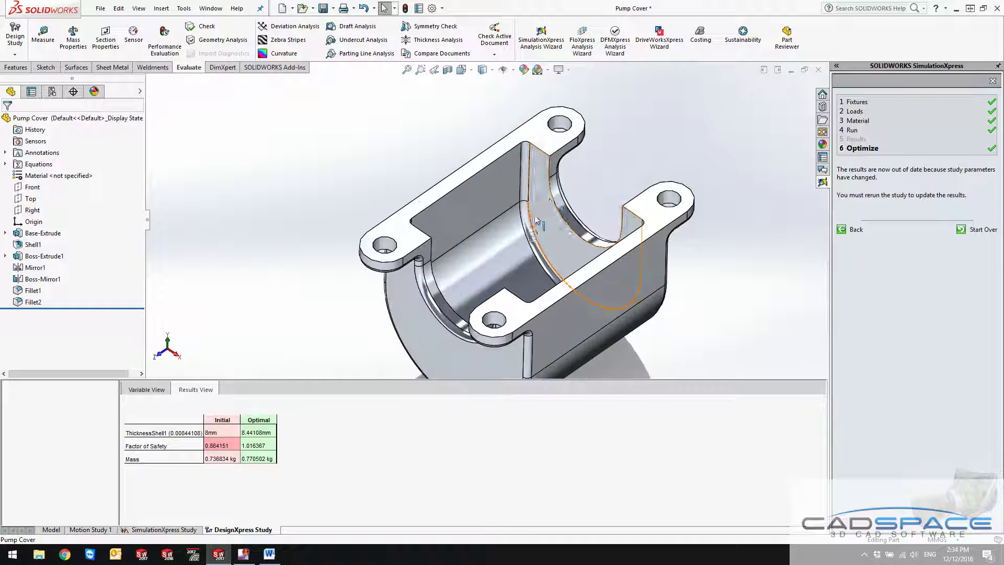
right_click(553, 150)
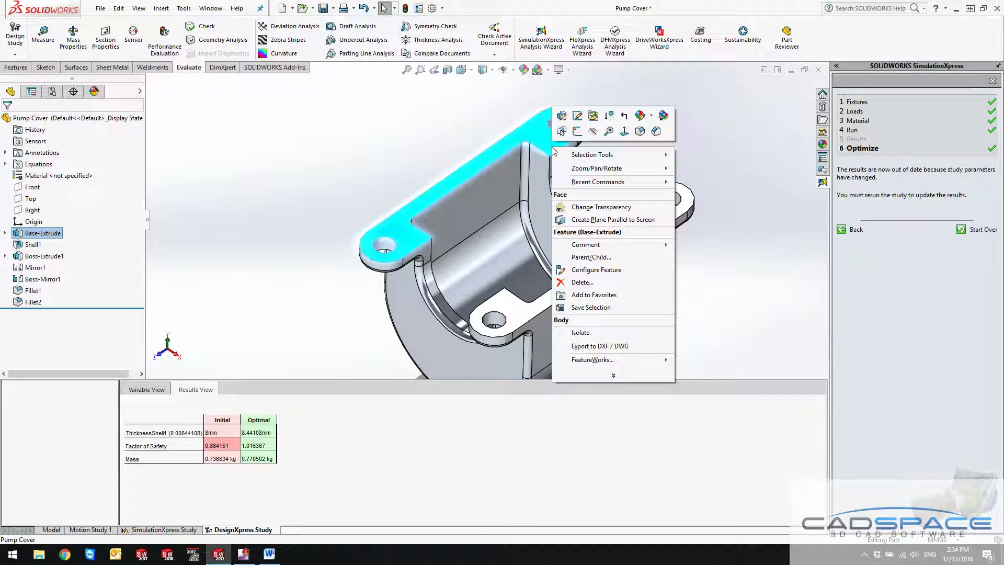
left_click(593, 120)
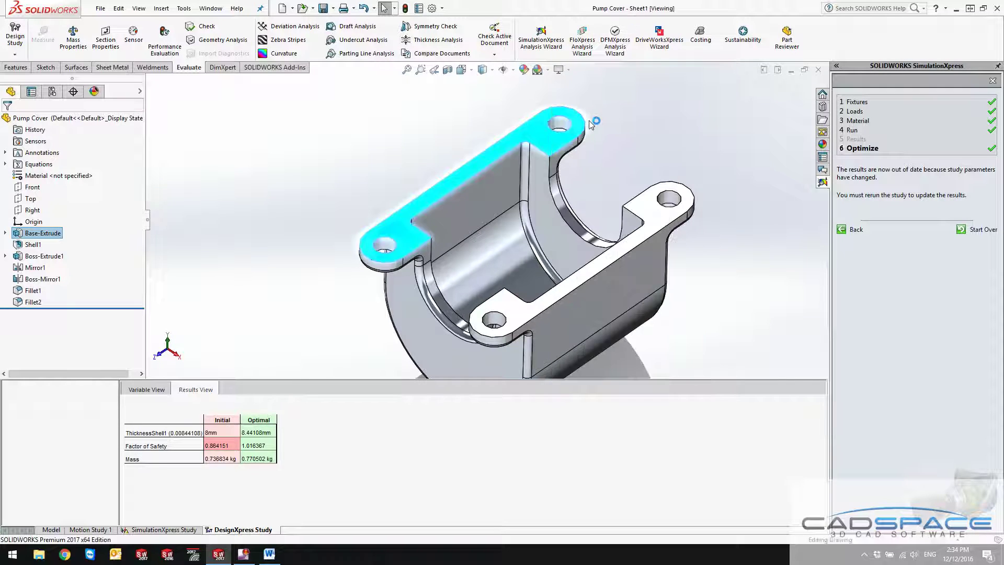